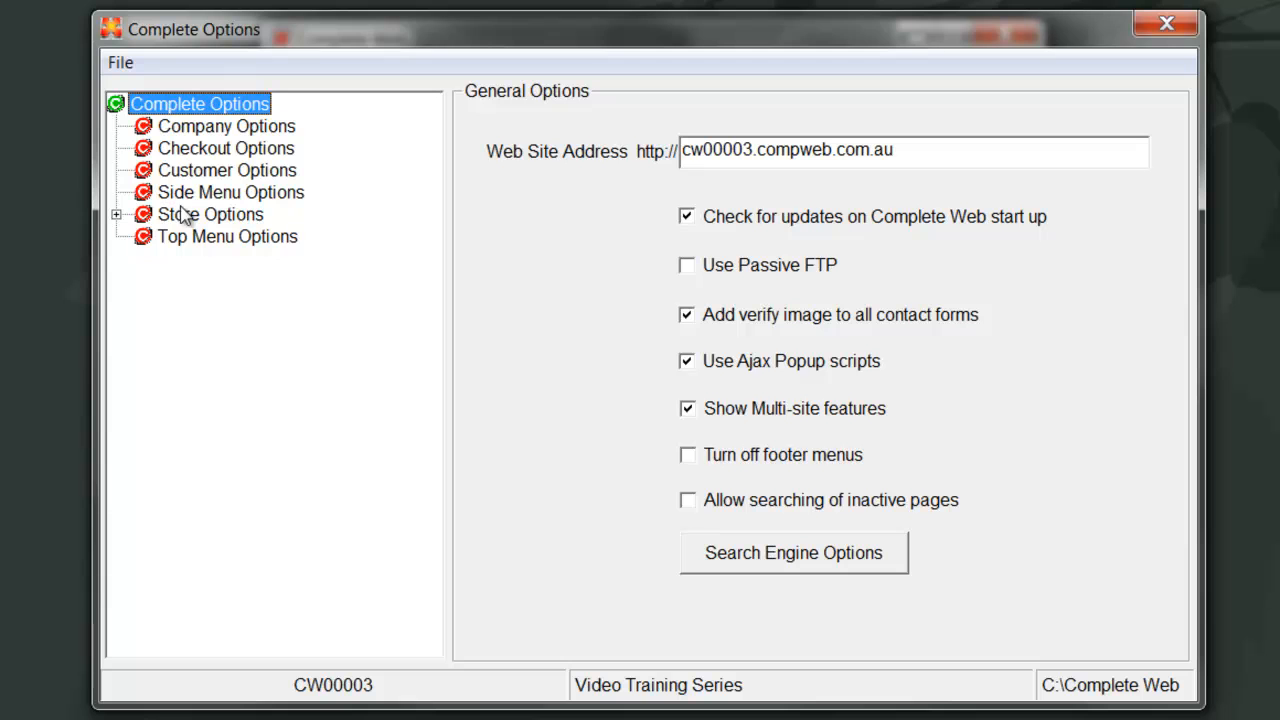
Open the store's postage options and choose "Postage & Handling set at a standard value" with its $15 charge
left_click(115, 214)
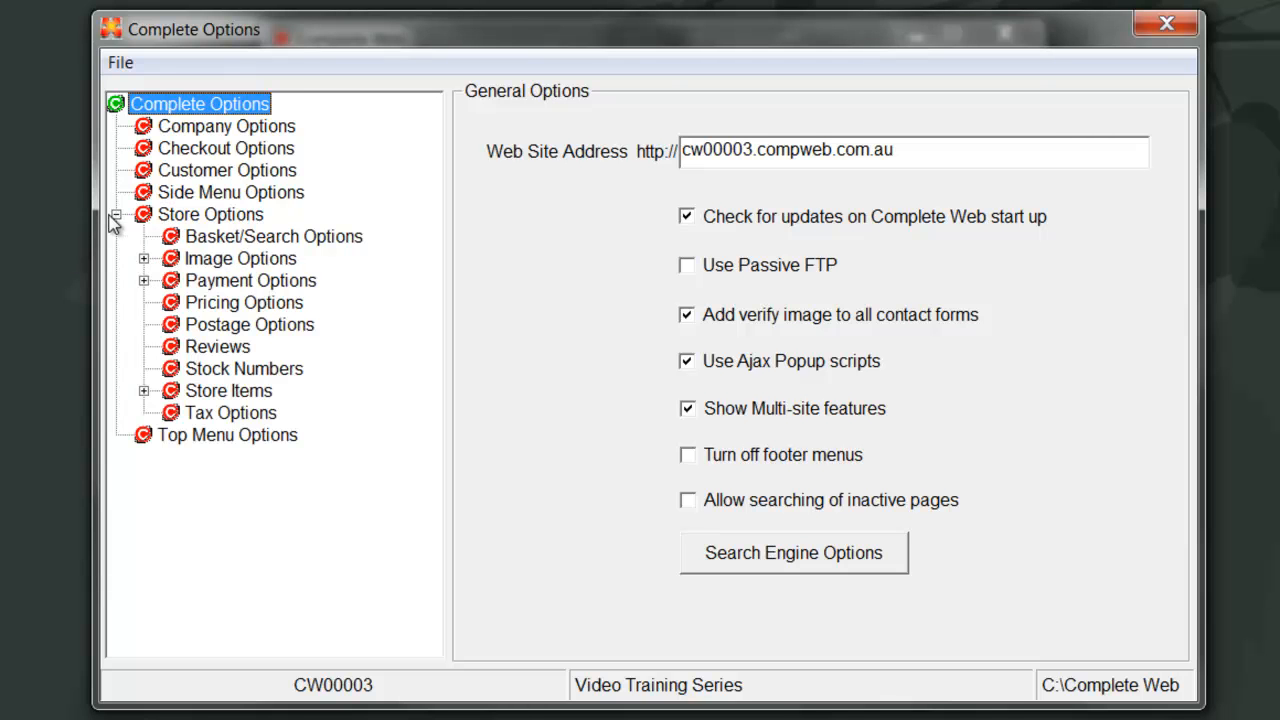
left_click(296, 333)
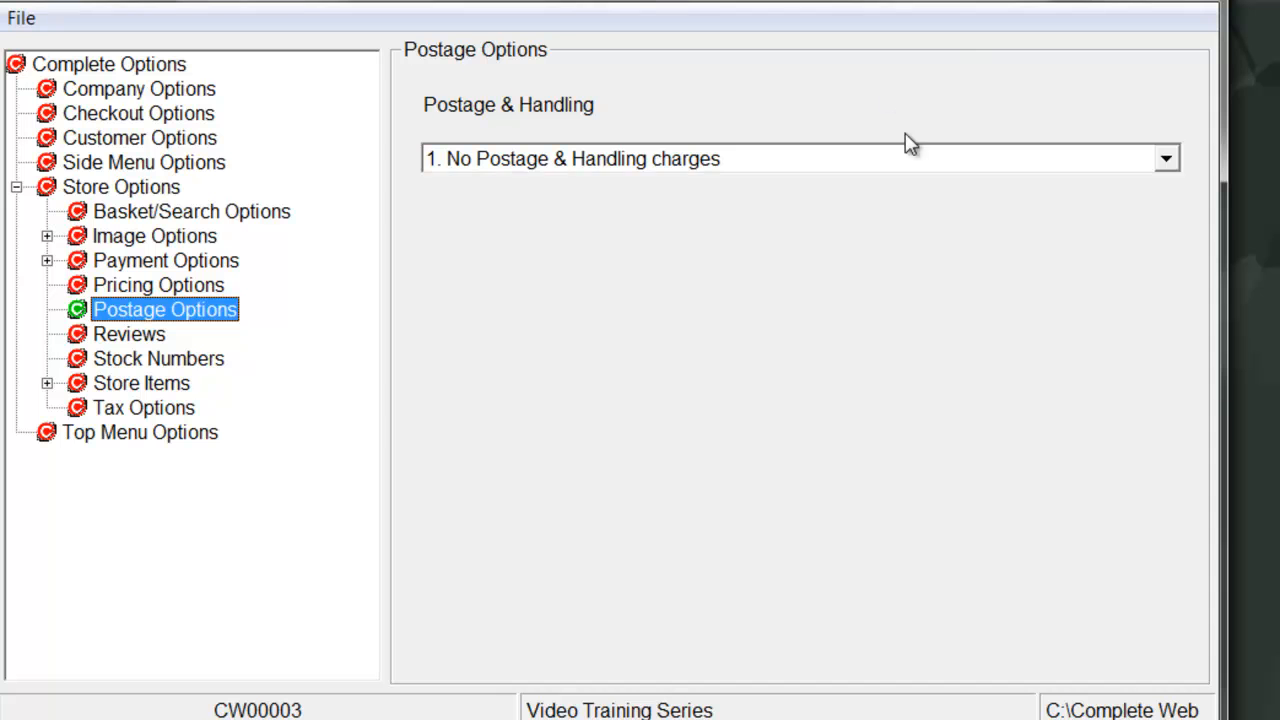
left_click(1167, 160)
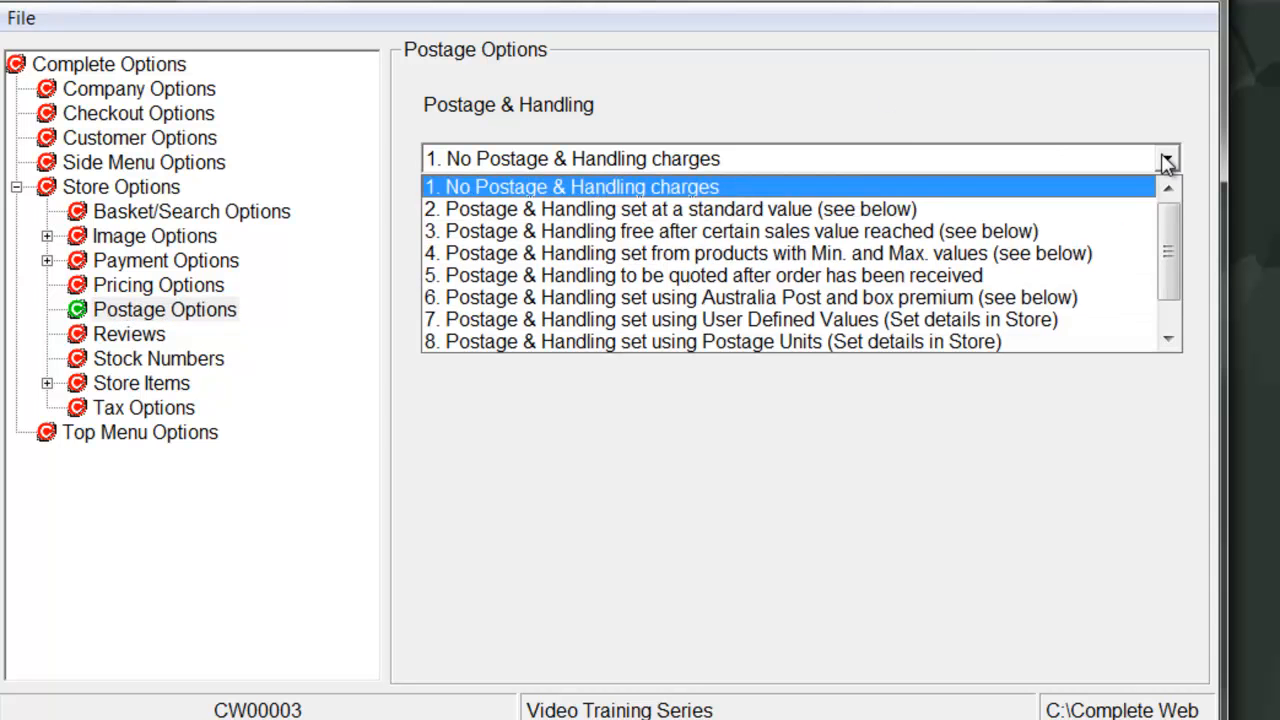
left_click(603, 212)
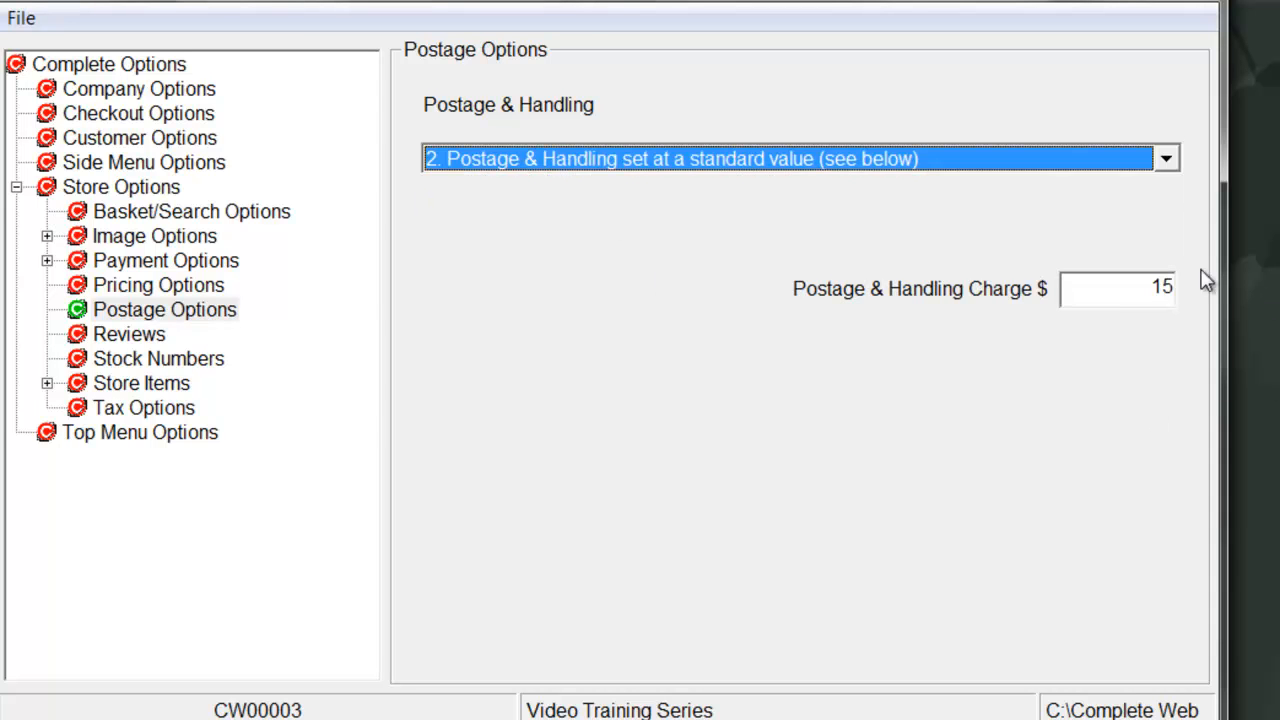
left_click(1142, 296)
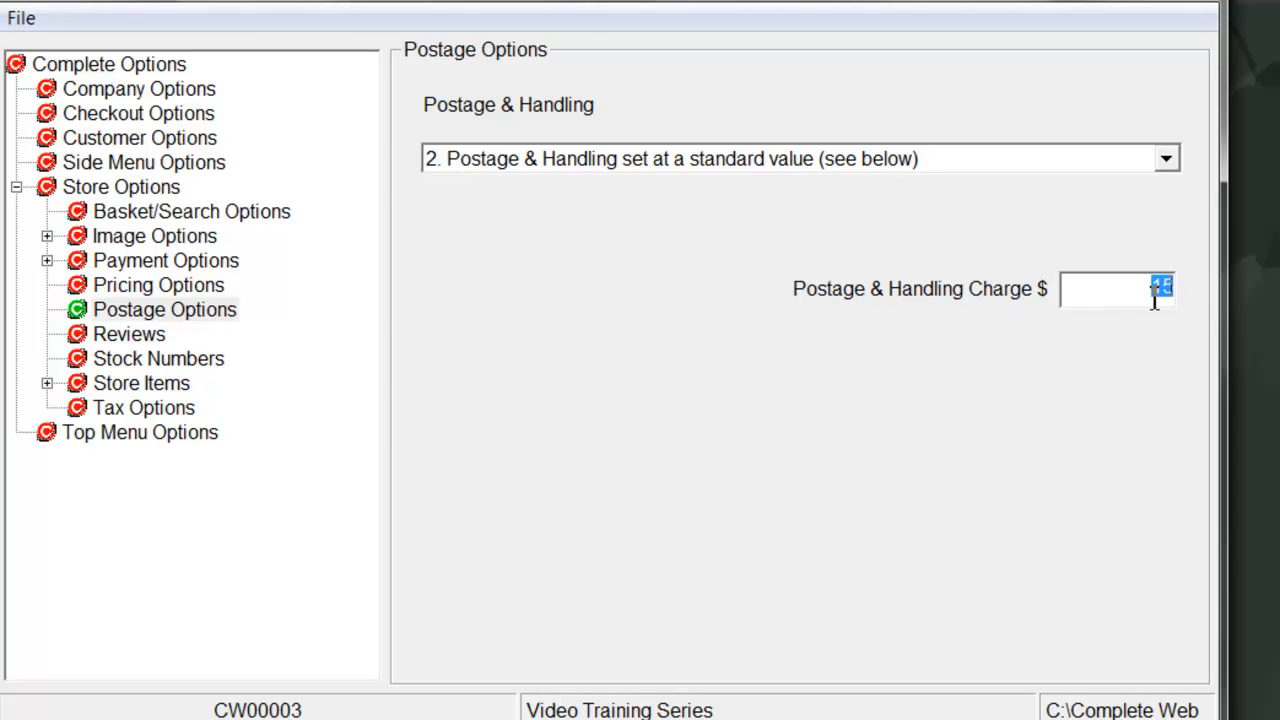
Synchronise the options to the website and review the basket at checkout in the browser
left_click(20, 18)
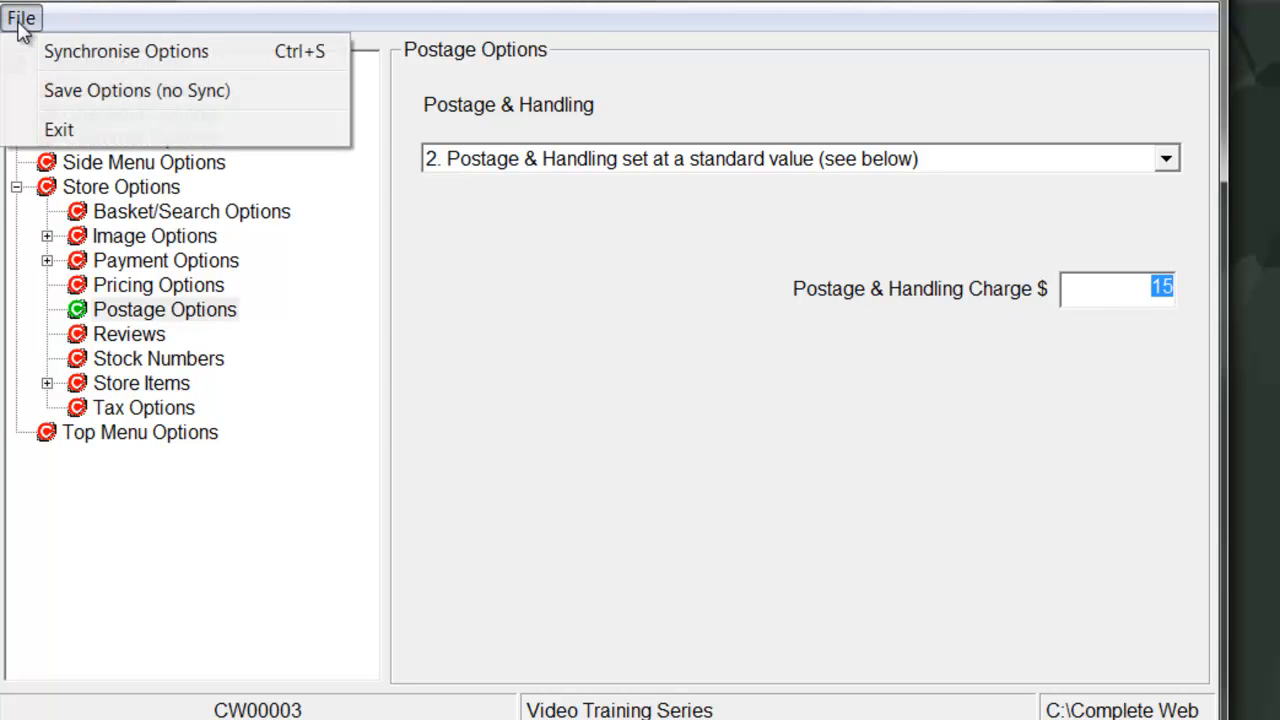
left_click(82, 55)
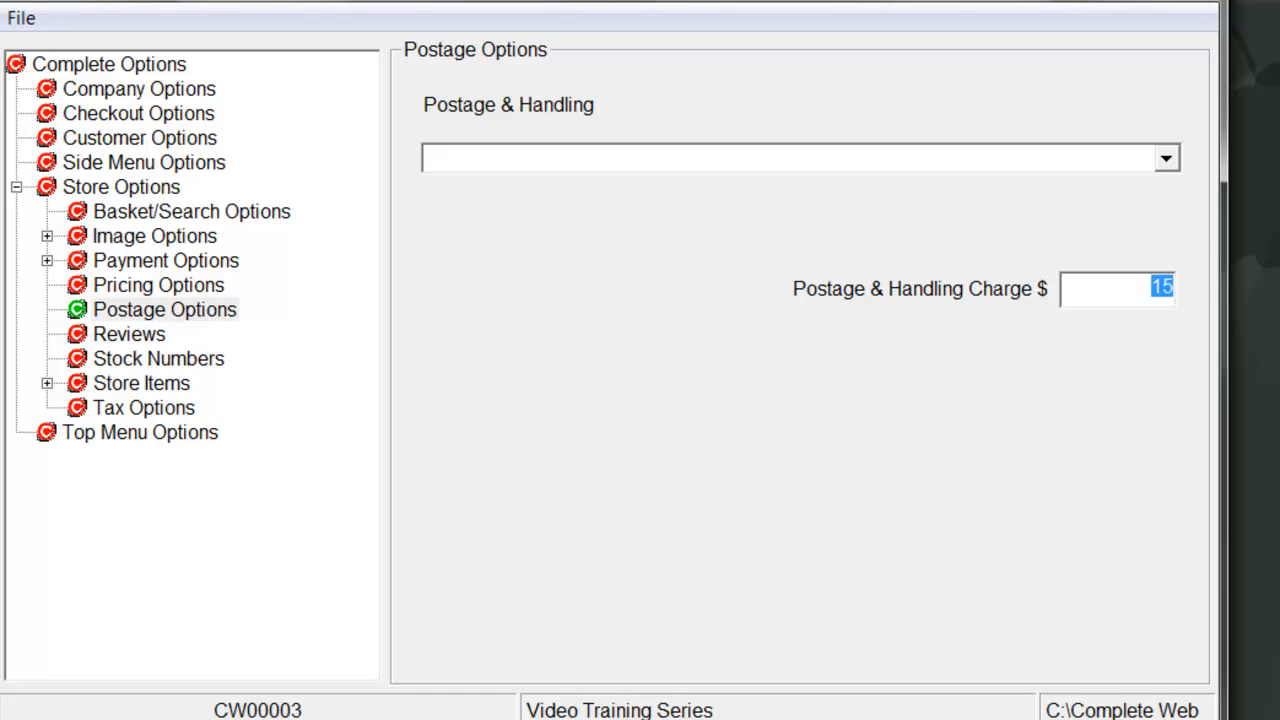
left_click(776, 514)
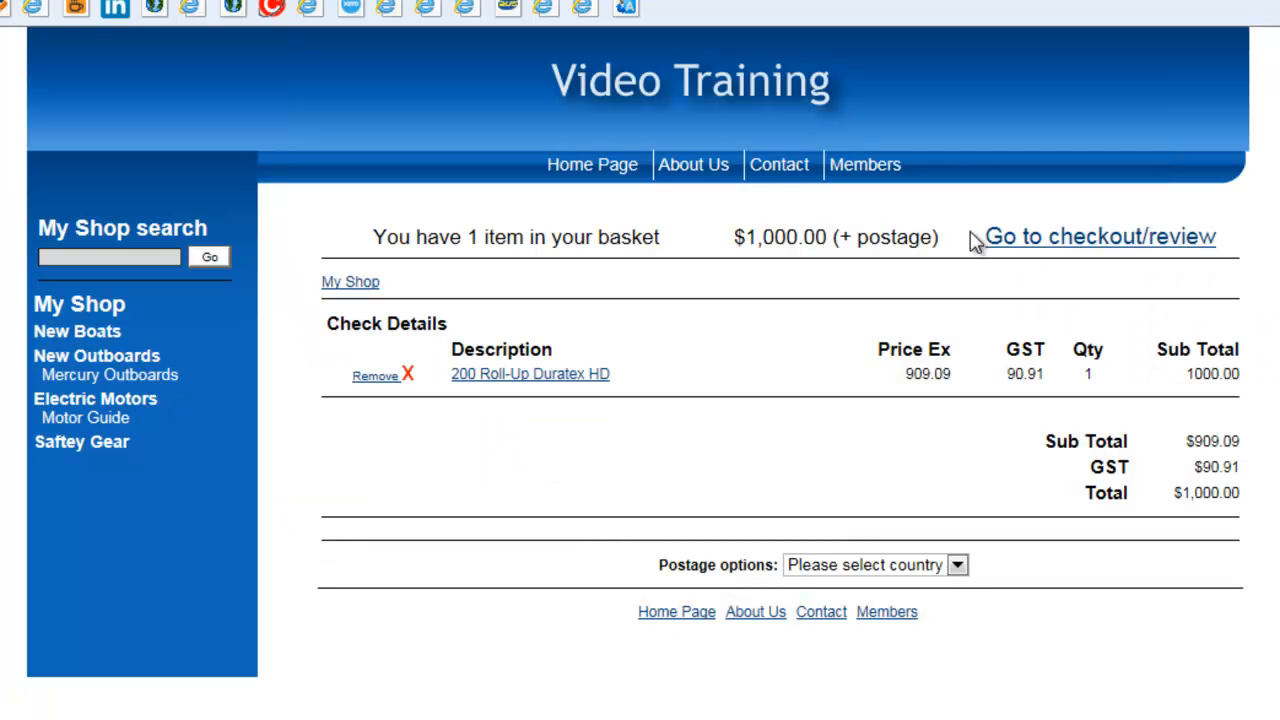
left_click(1133, 250)
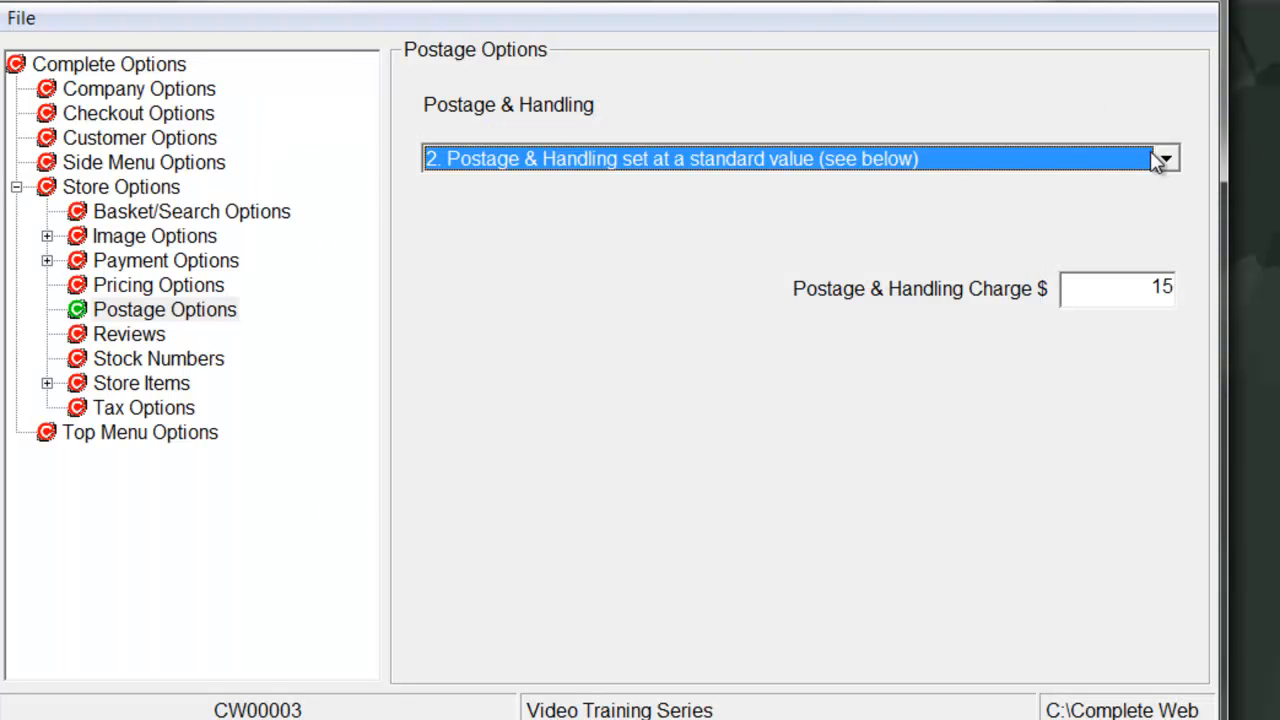
Choose "Postage & Handling free after certain sales value reached" and make postage free after sales of $200
left_click(1166, 162)
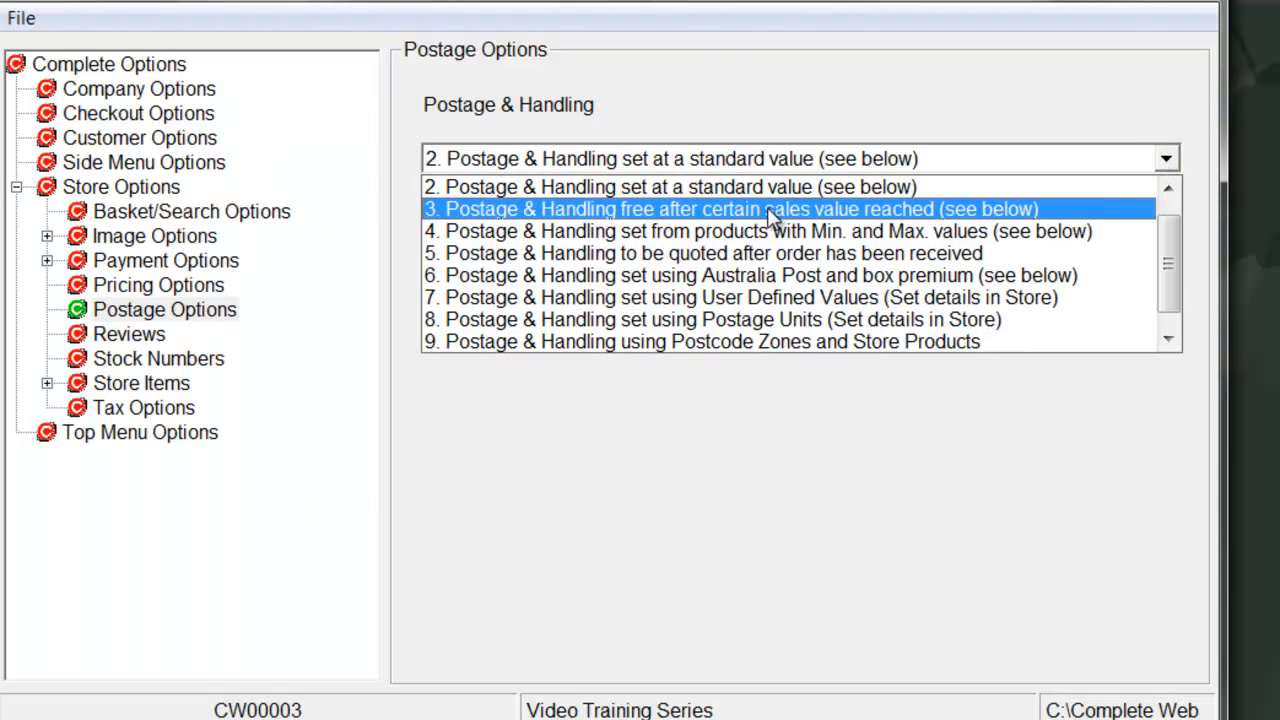
left_click(772, 213)
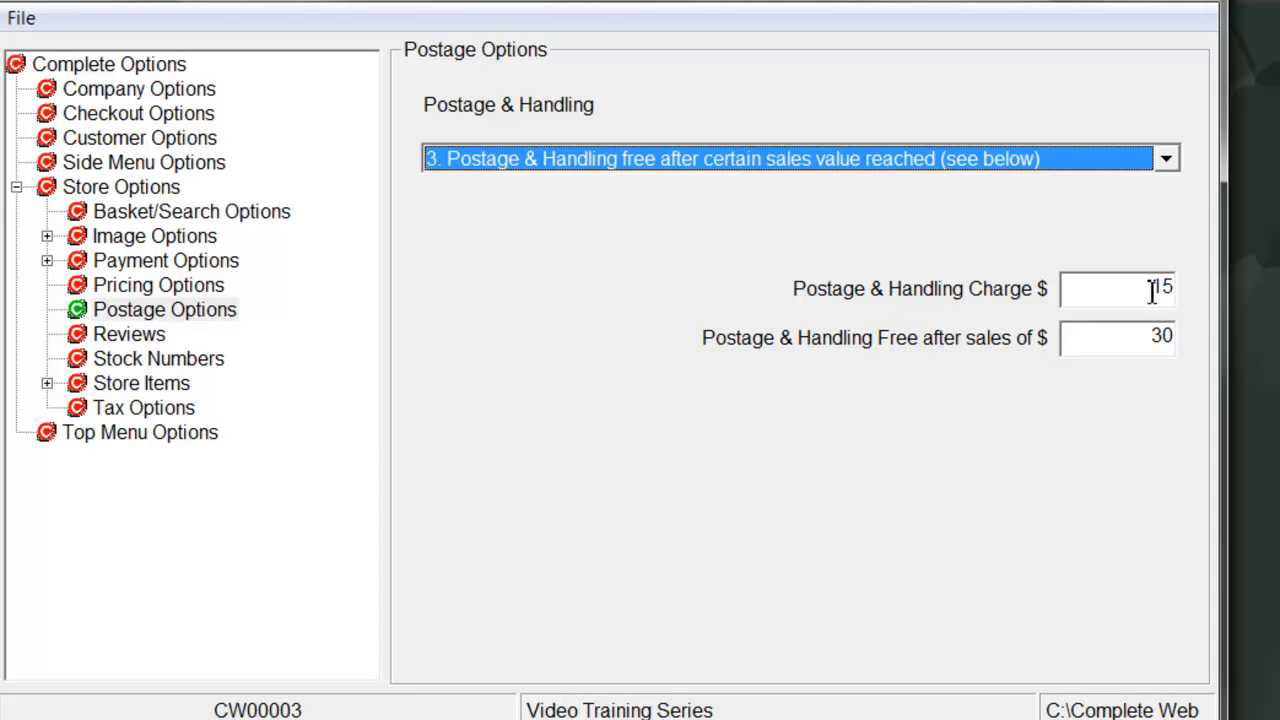
left_click(1108, 334)
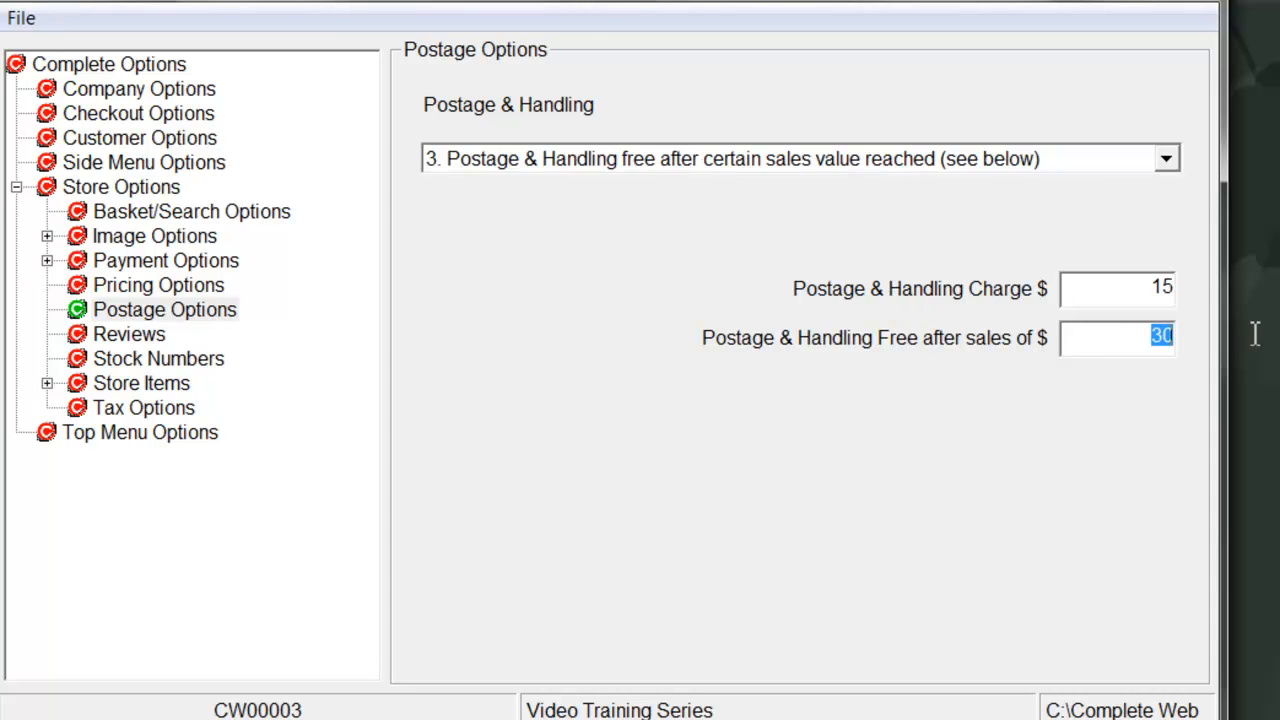
type("200")
Synchronise the free-postage threshold to the website and refresh the checkout review in the browser
left_click(22, 19)
left_click(113, 62)
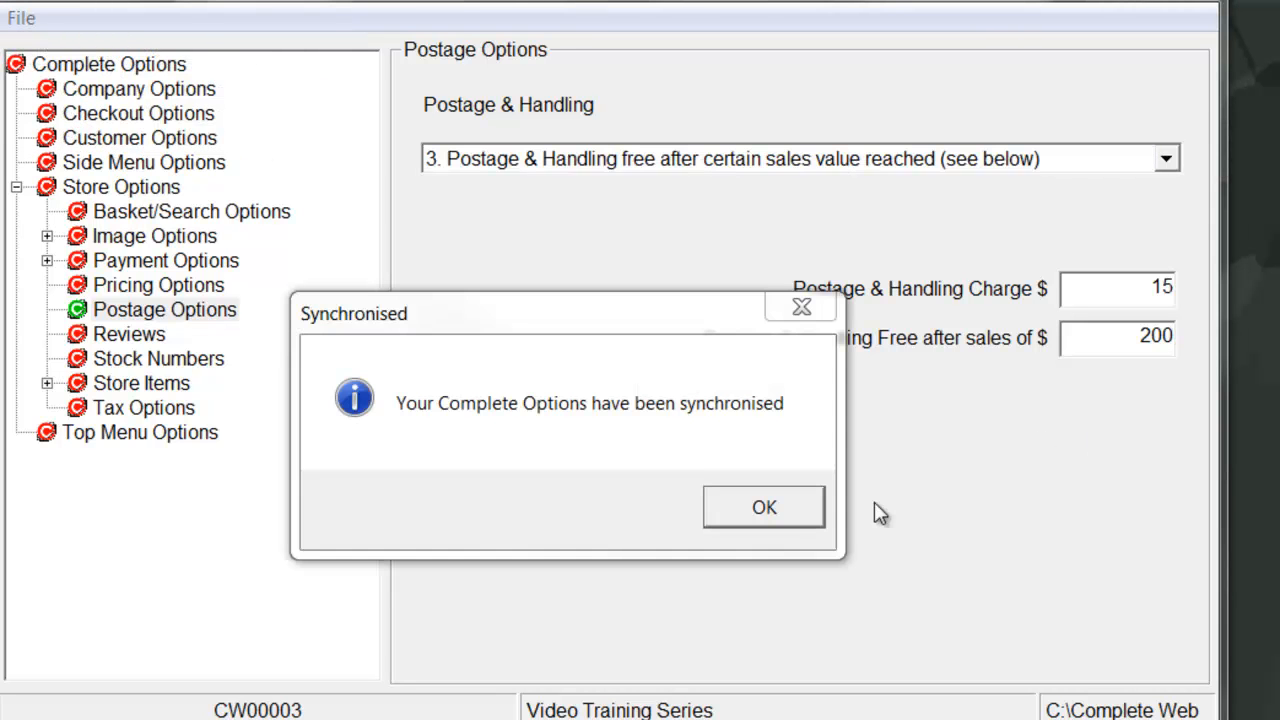
left_click(787, 505)
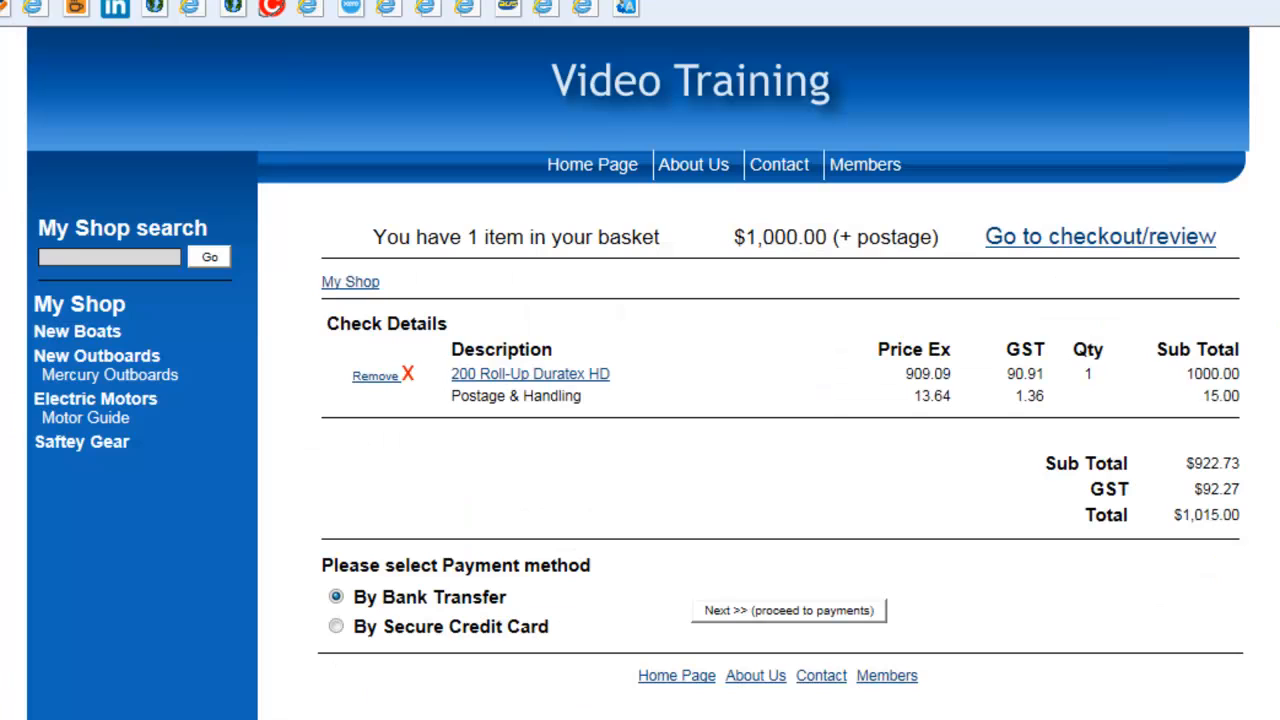
left_click(1108, 243)
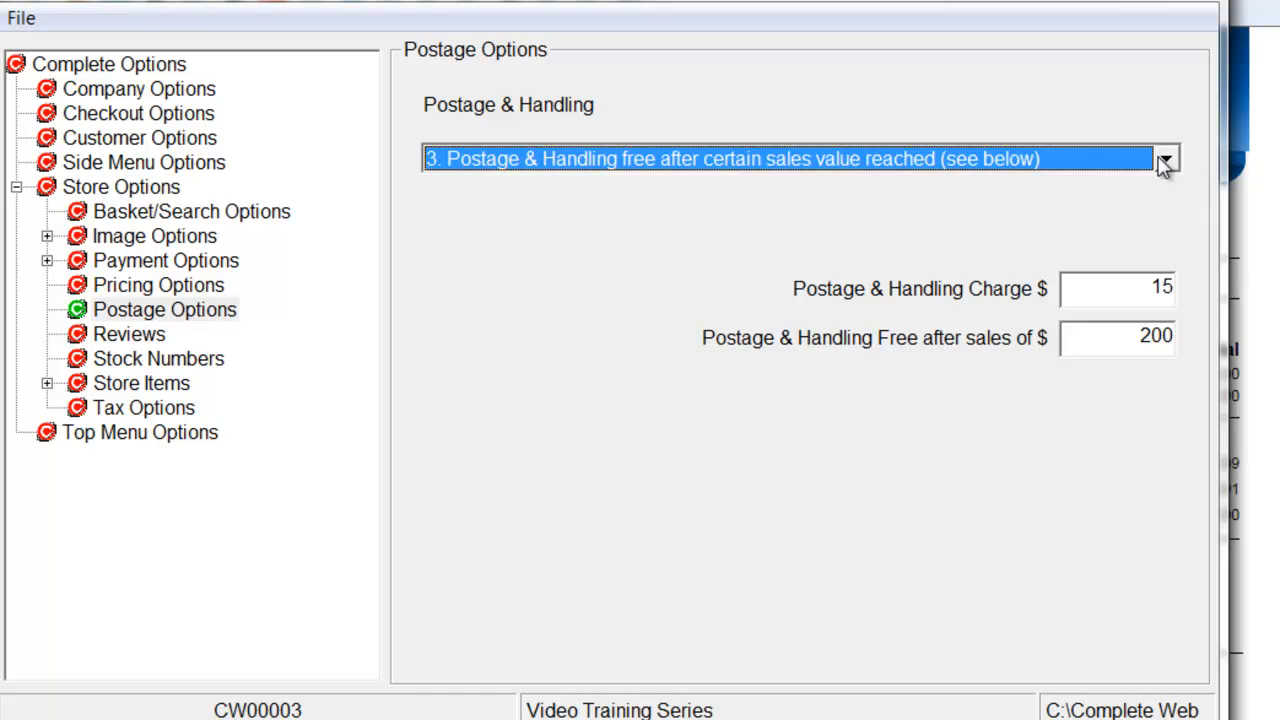
Choose "Postage & Handling set from products with Min. and Max. values" and set the maximum charge to $45
left_click(1165, 162)
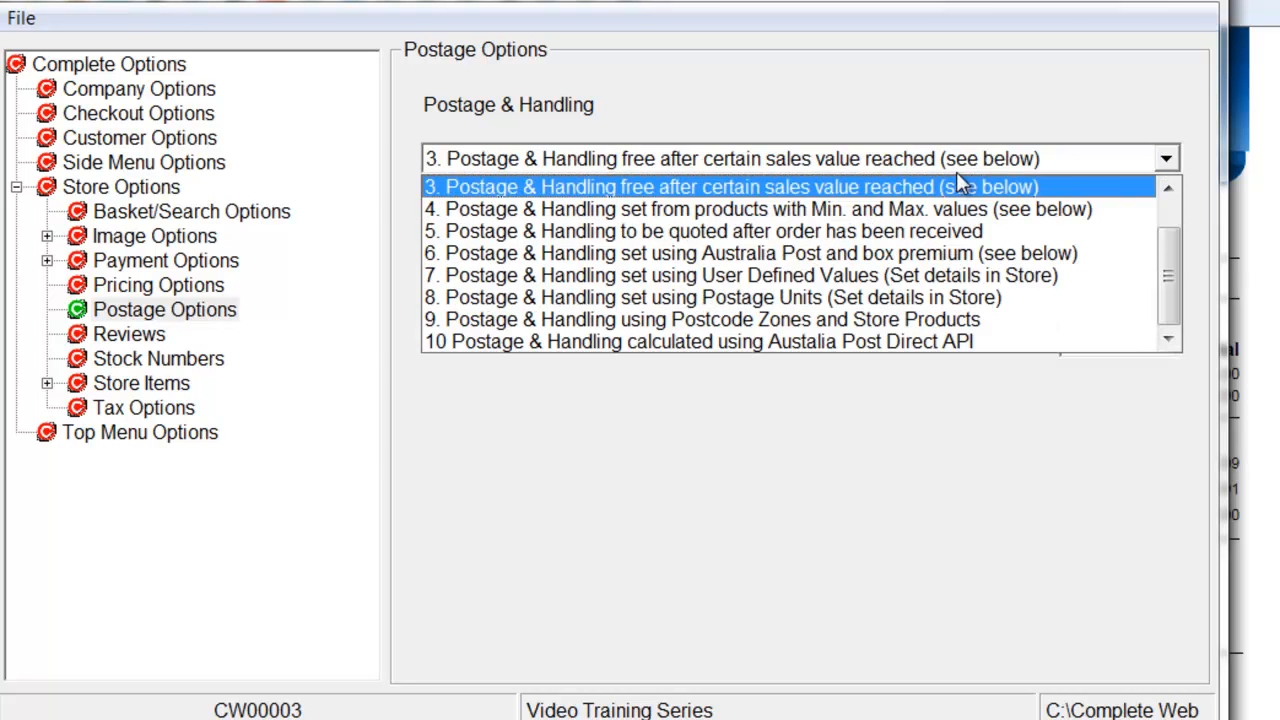
left_click(744, 218)
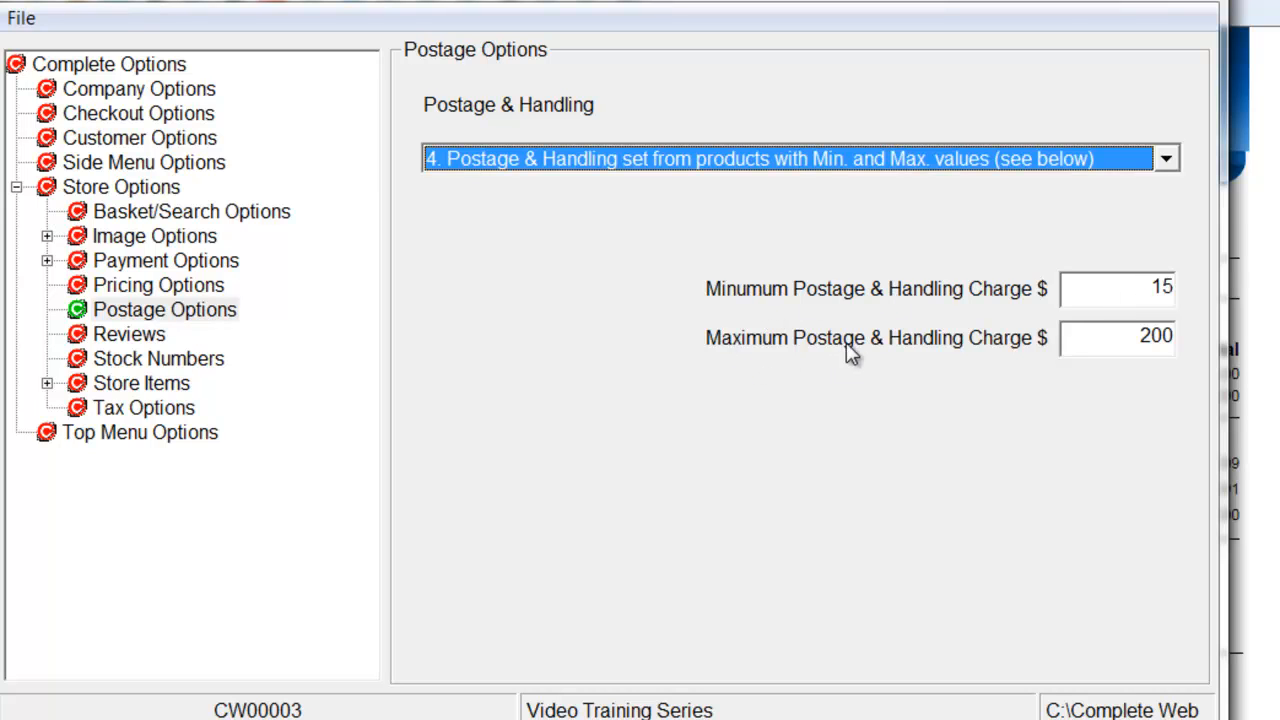
double_click(1130, 335)
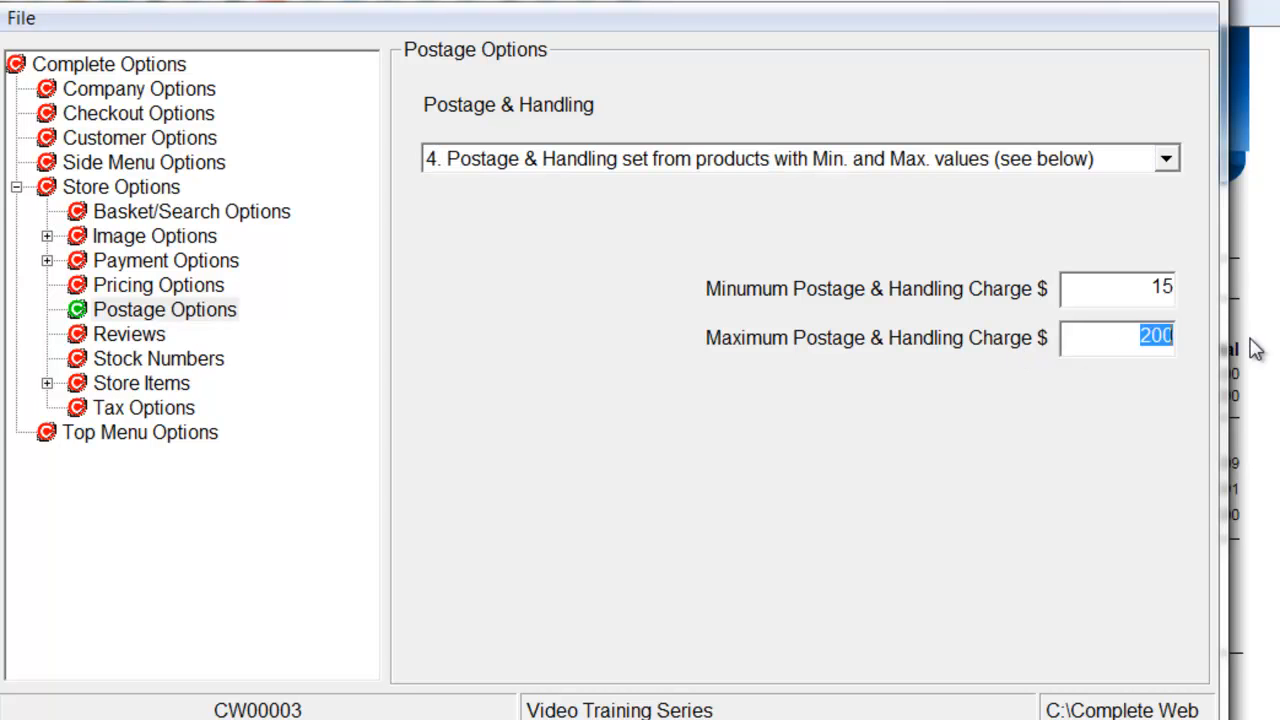
type("45")
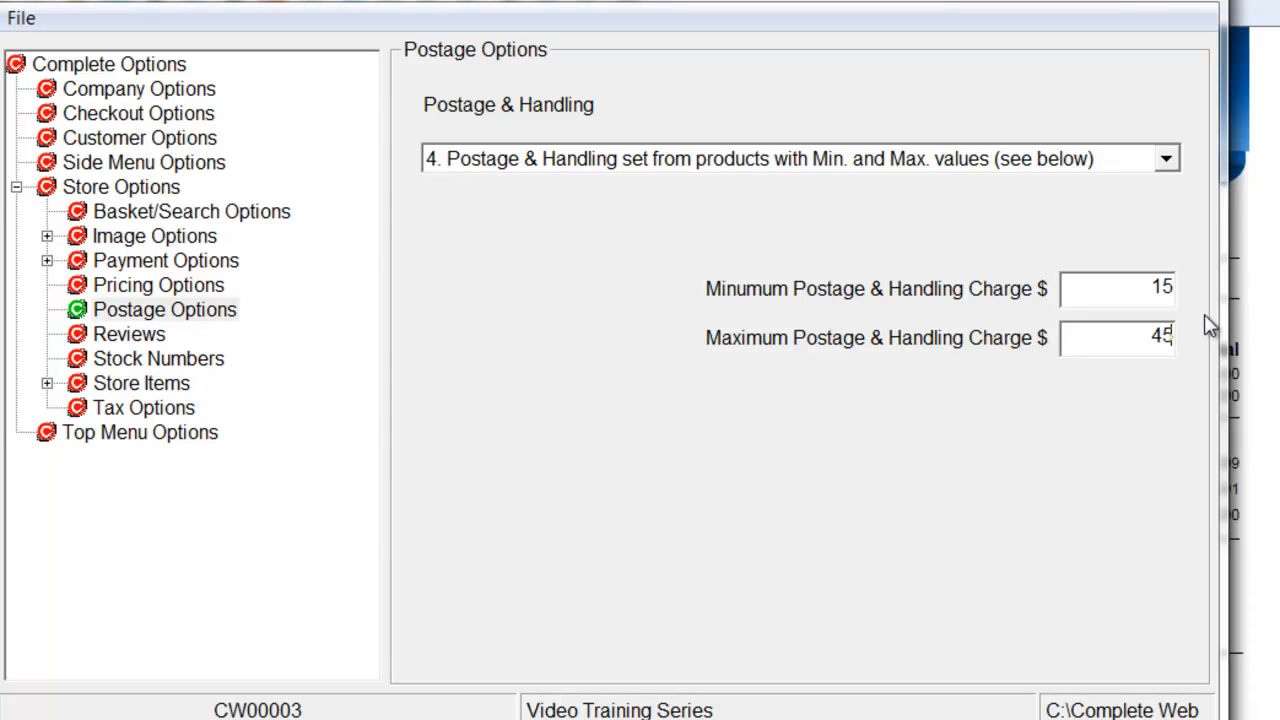
left_click_drag(1150, 288, 1195, 300)
left_click_drag(1145, 337, 1238, 340)
Choose "Postage & Handling to be quoted after order has been received" and examine the message displayed at checkout
left_click(1166, 160)
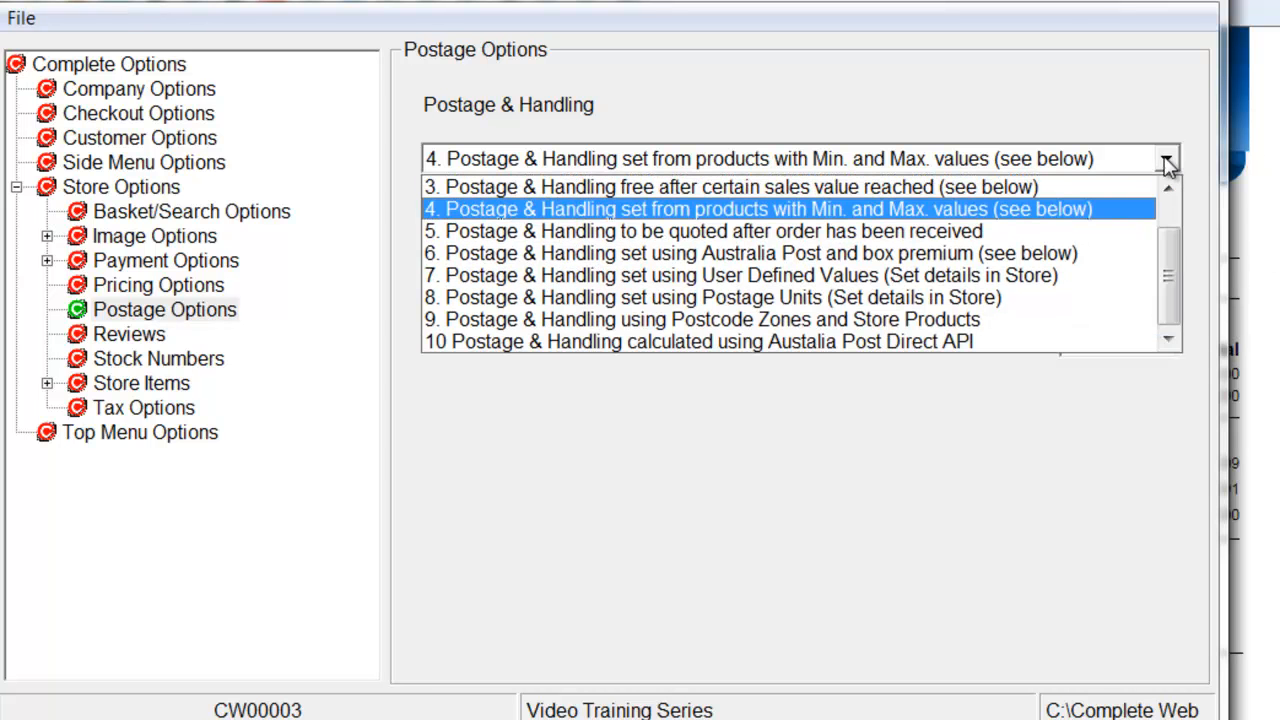
left_click(787, 231)
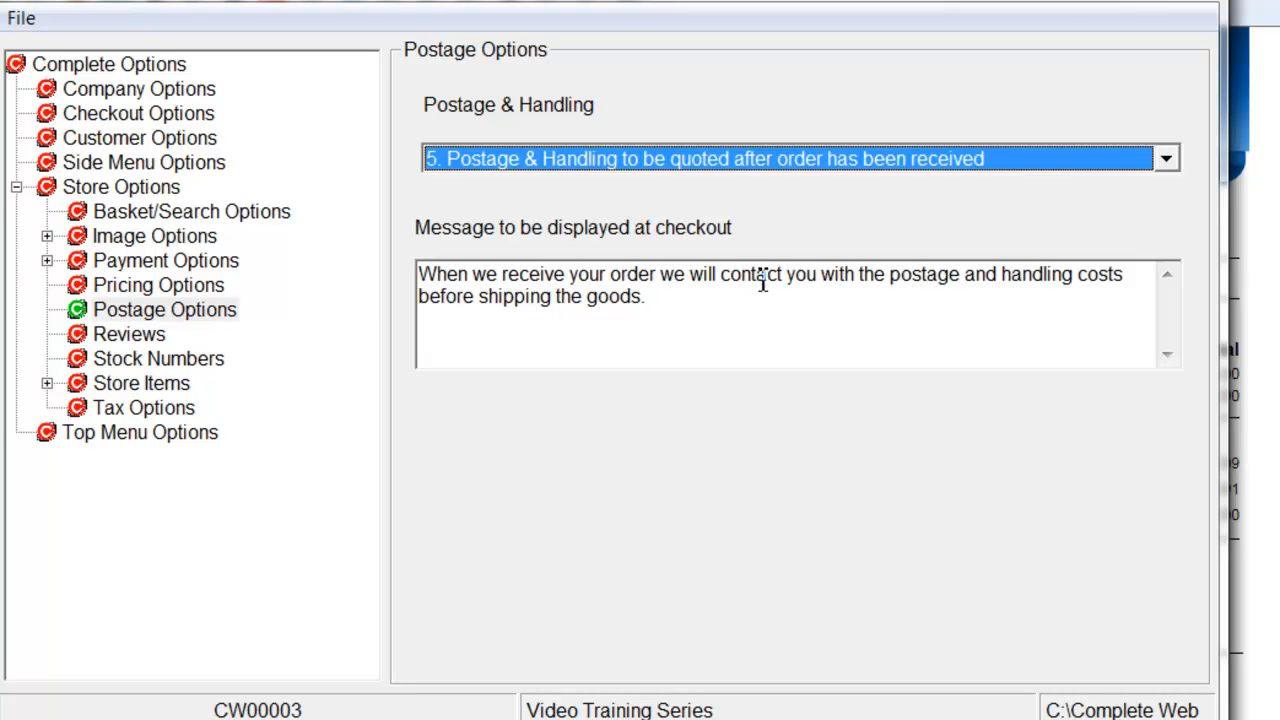
left_click(670, 301)
left_click_drag(680, 303, 420, 274)
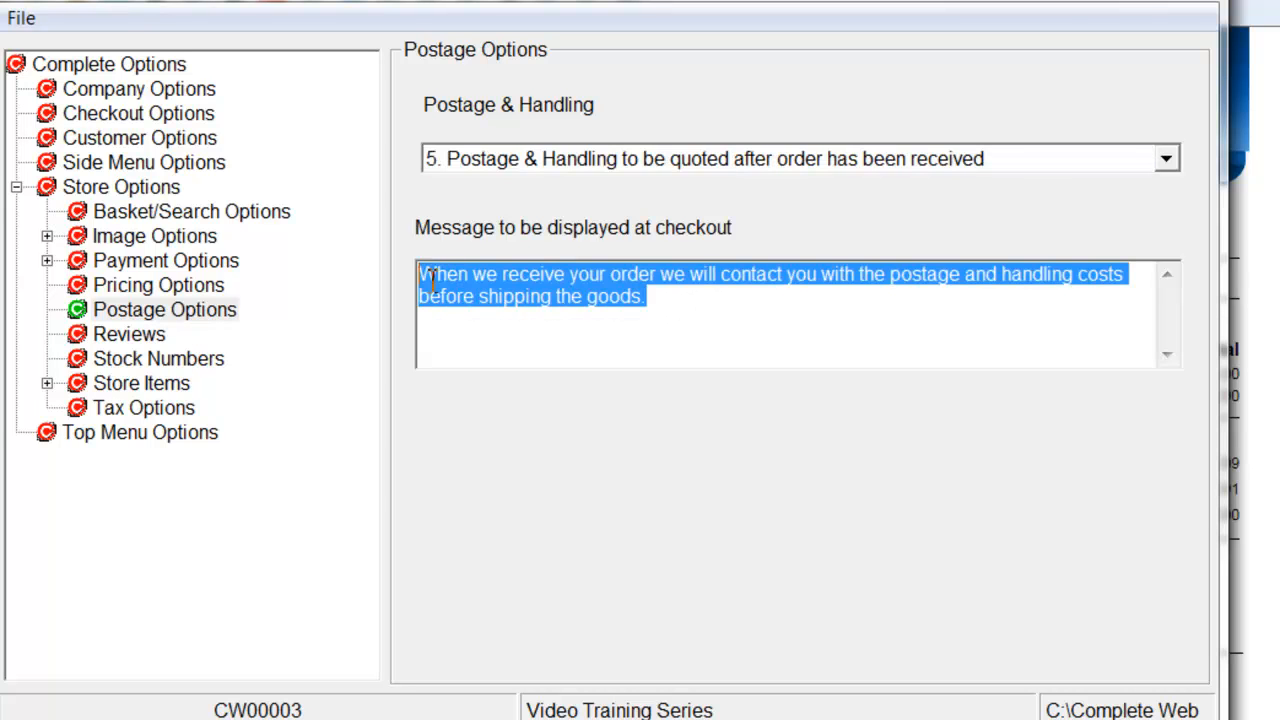
left_click(663, 311)
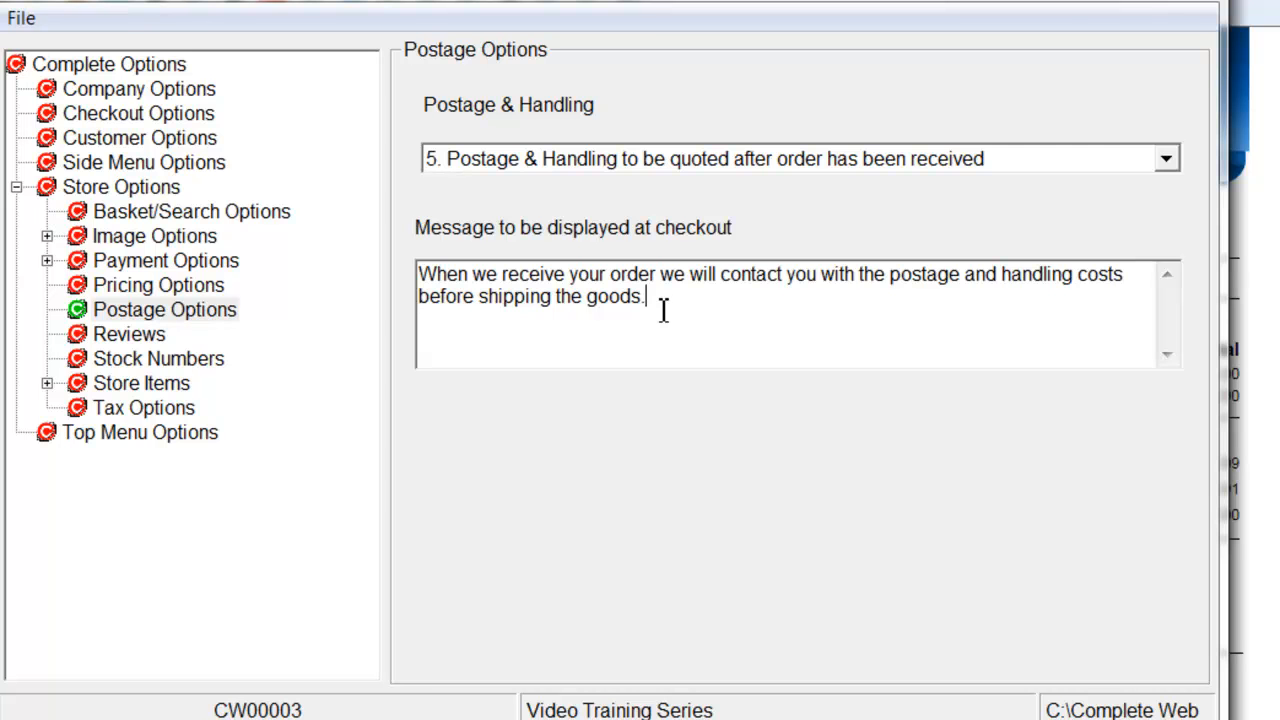
Choose "Postage & Handling set using Australia Post and box premium", charge $3 handling per box, and synchronise the options
left_click(1166, 160)
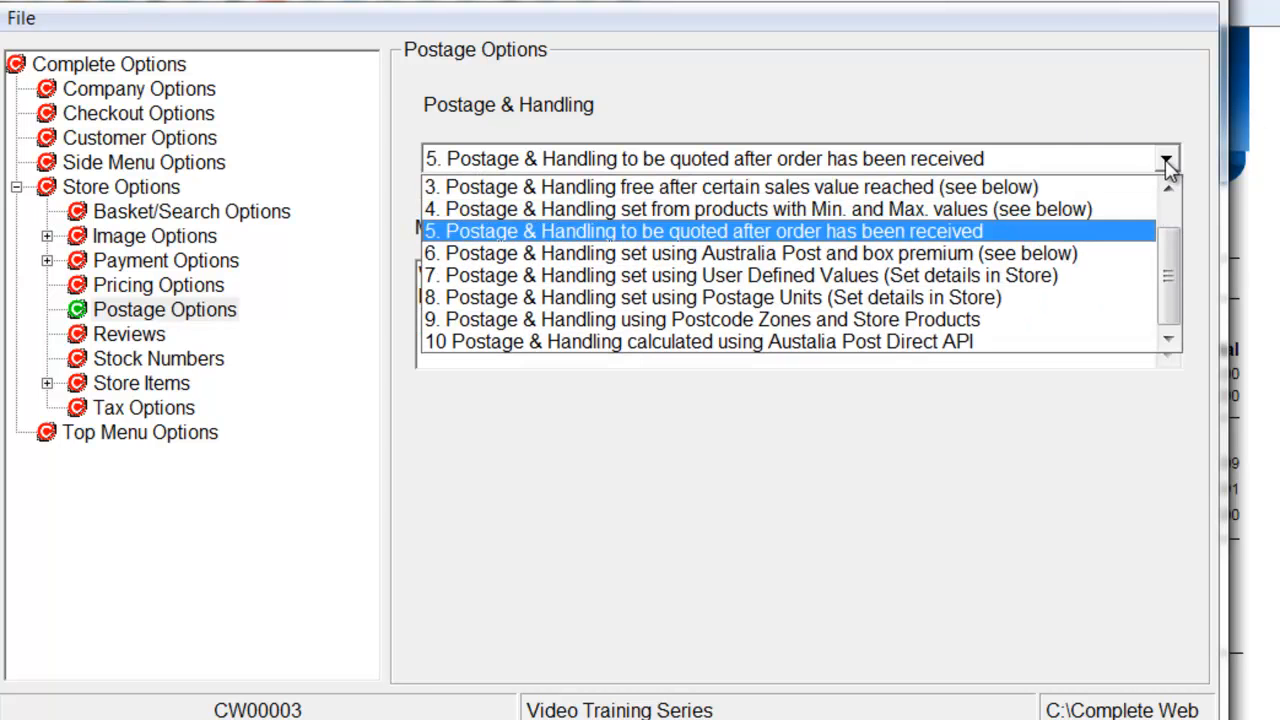
left_click(724, 254)
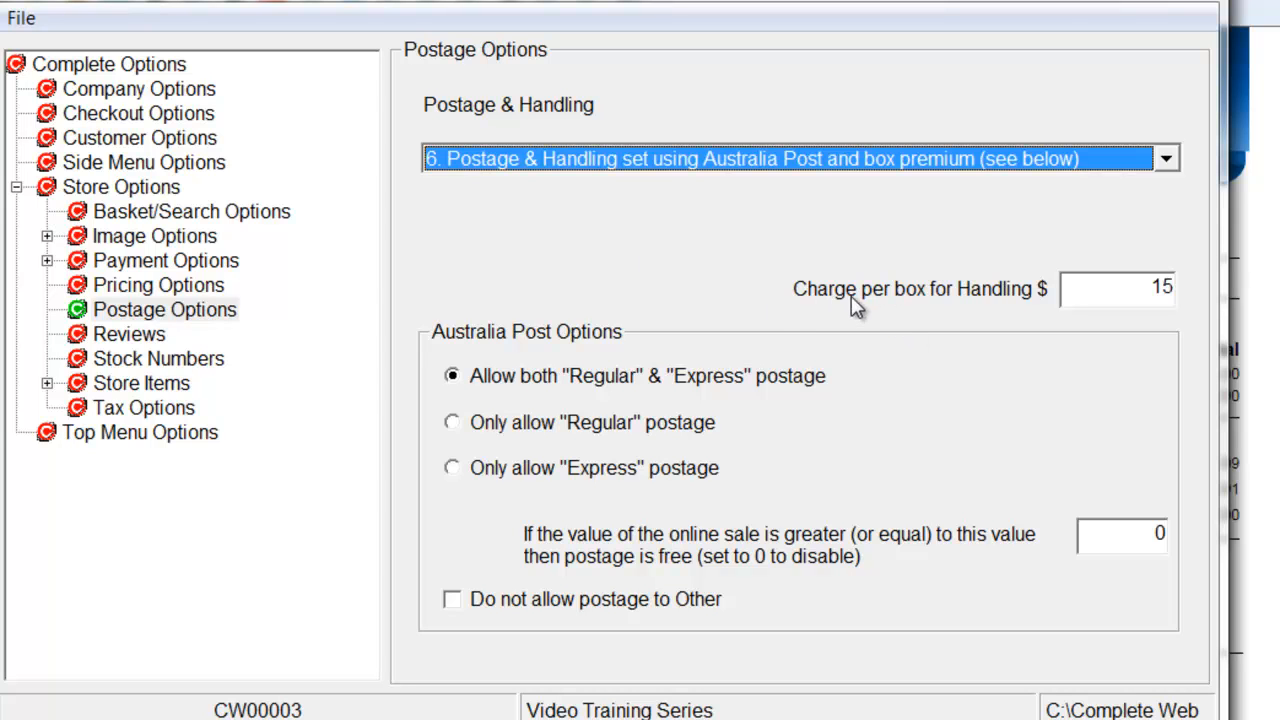
double_click(1156, 288)
type("3")
key("Tab")
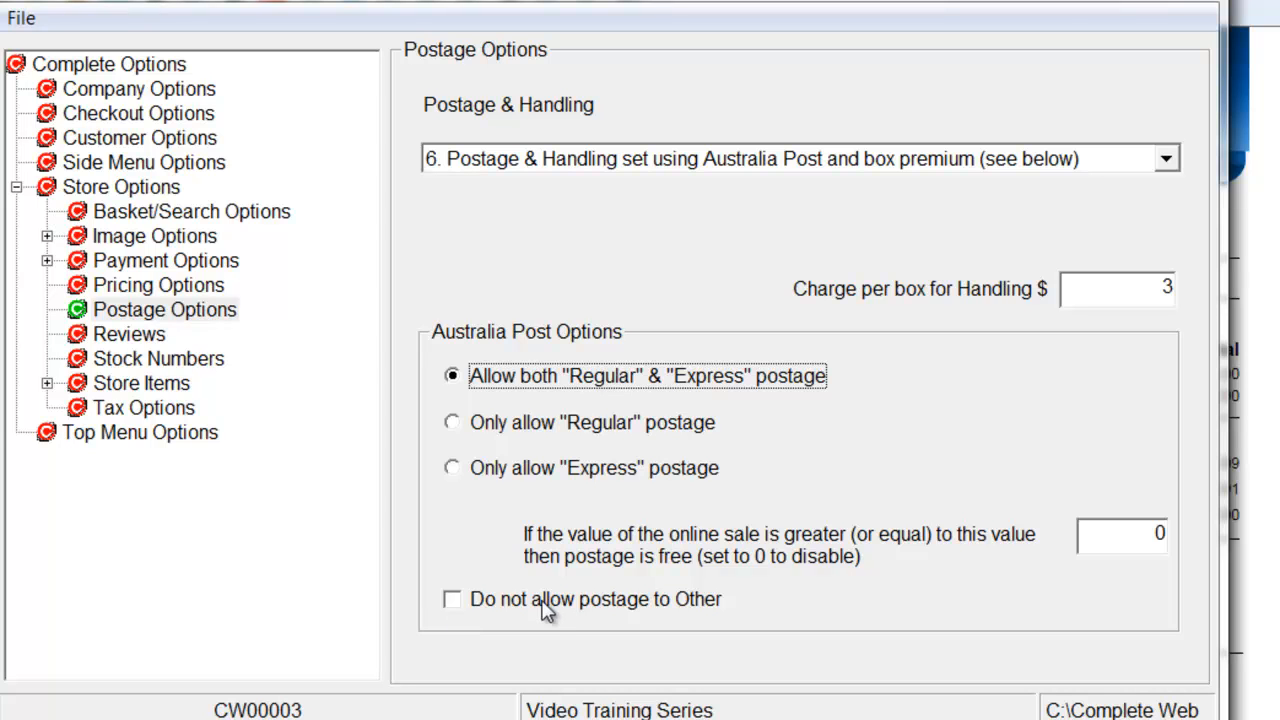
left_click(22, 20)
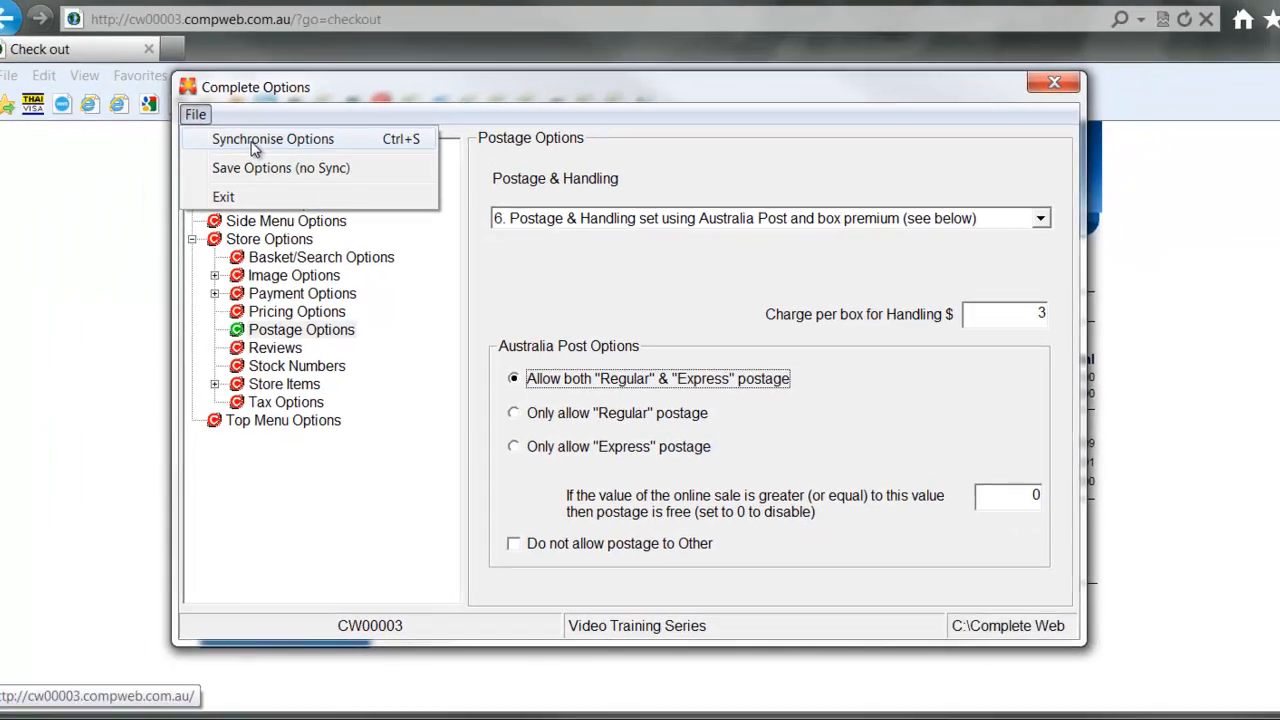
left_click(100, 60)
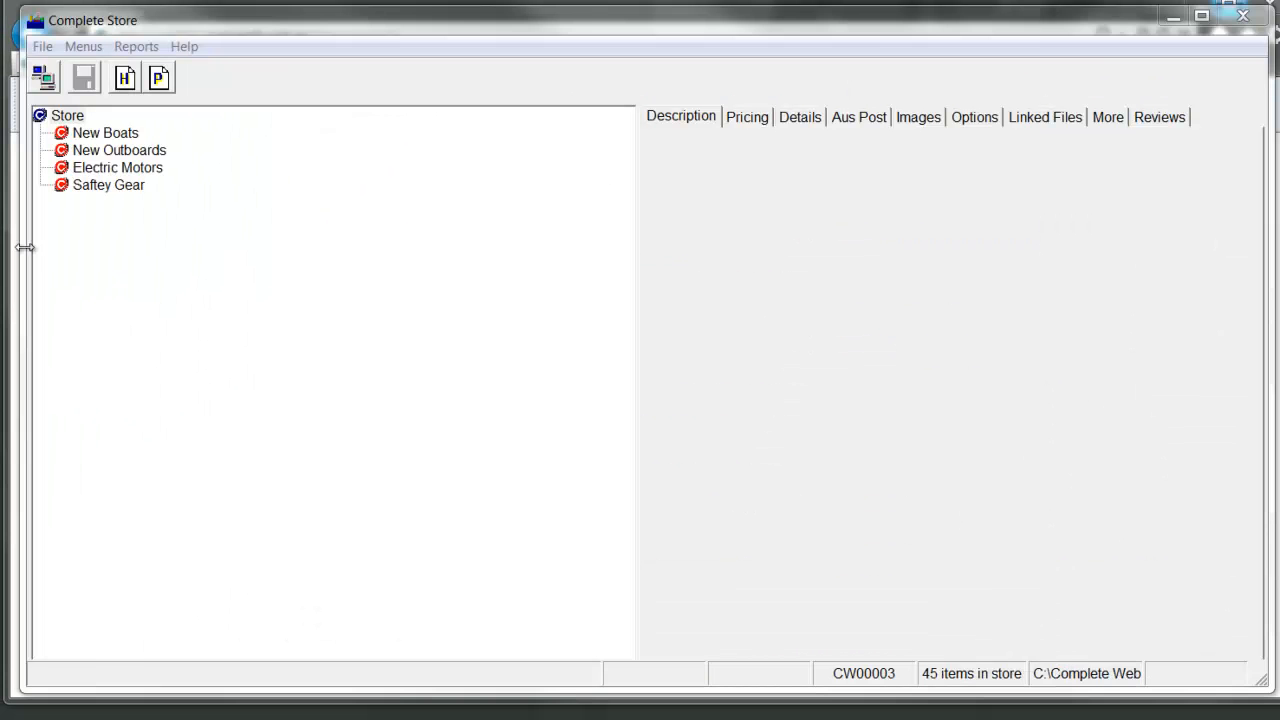
In Complete Store, set the 200 Roll-Up Duratex HD's Australia Post weight and effective weight to 20 kg and synchronise the products
double_click(100, 135)
left_click(148, 156)
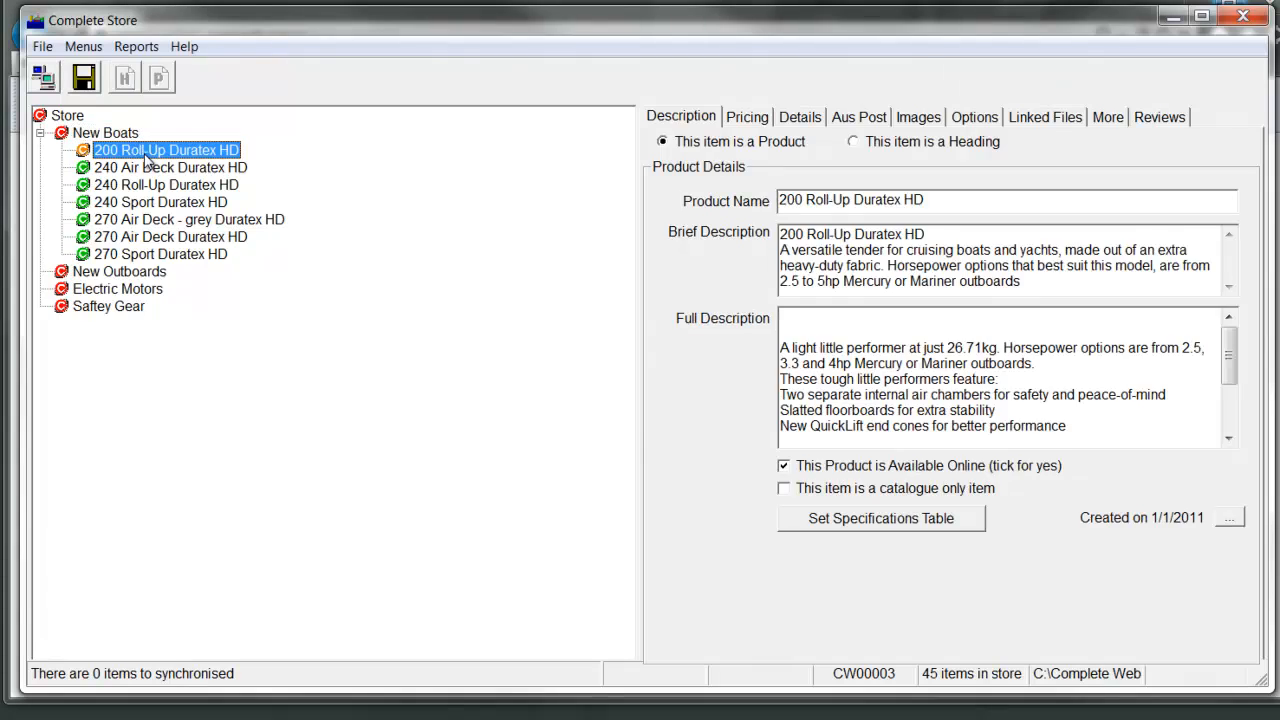
left_click(857, 120)
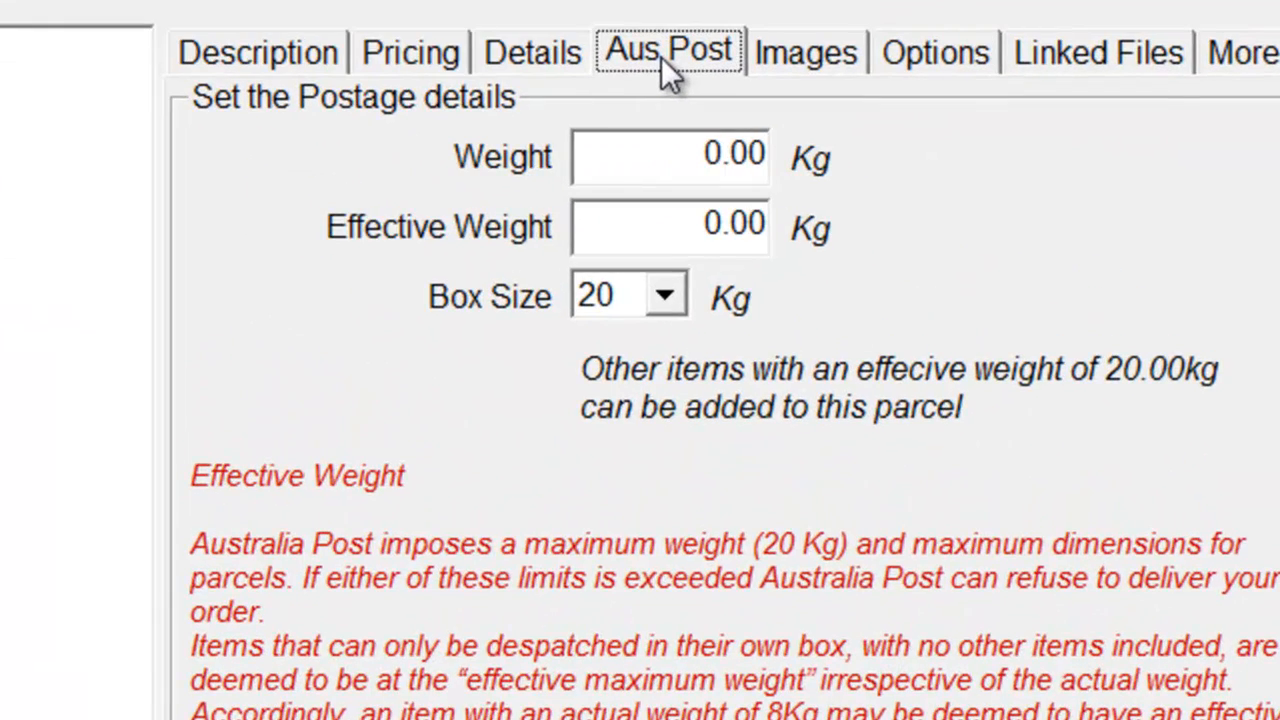
left_click_drag(657, 151, 793, 155)
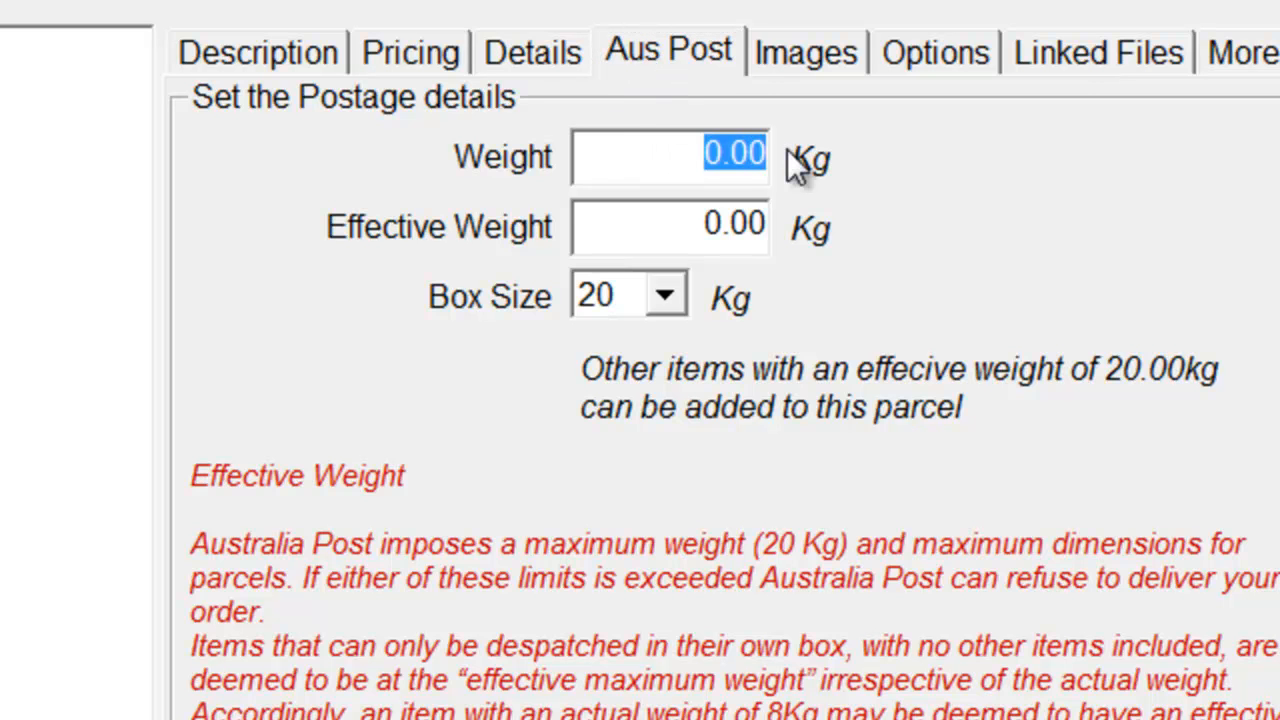
type("20")
key("Tab")
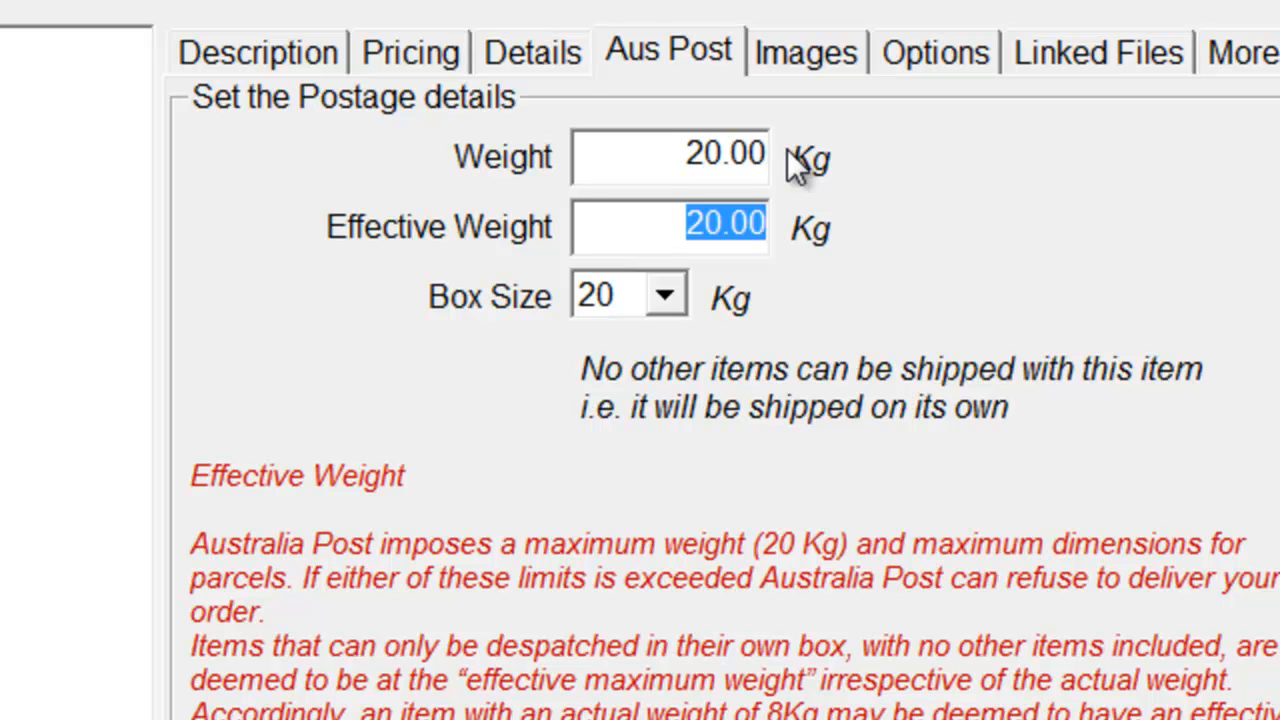
left_click(664, 229)
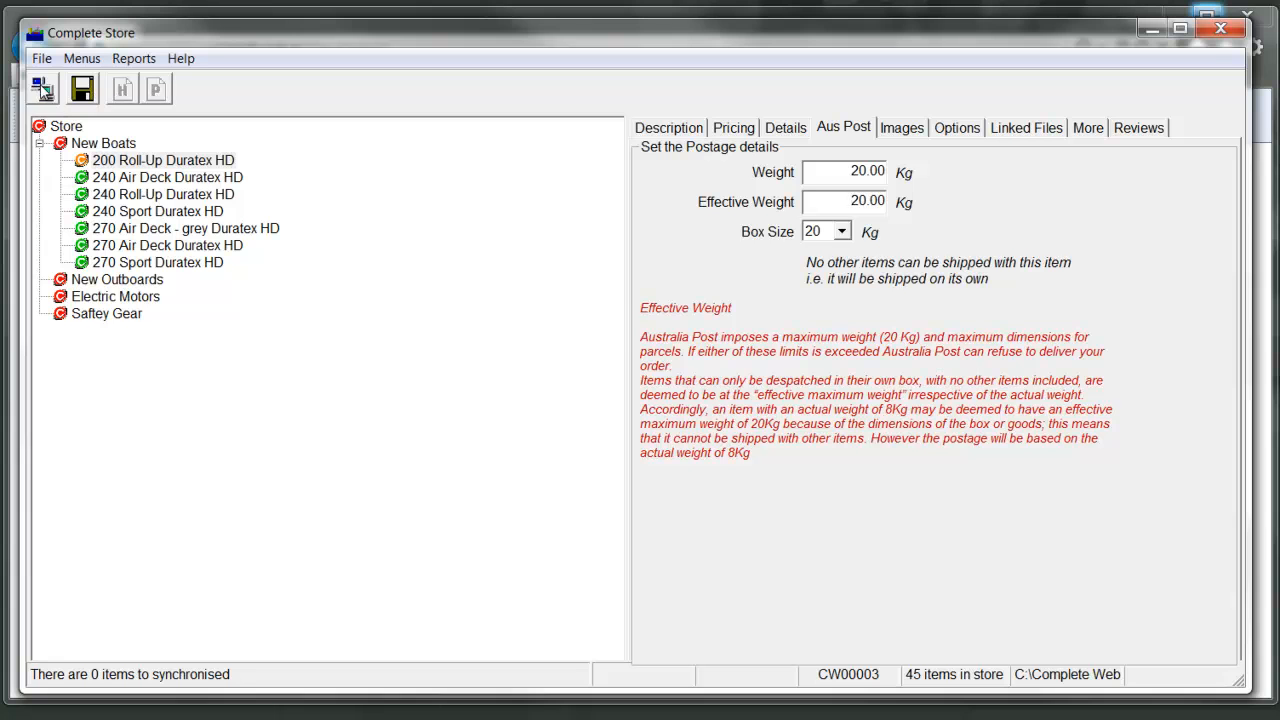
left_click(42, 90)
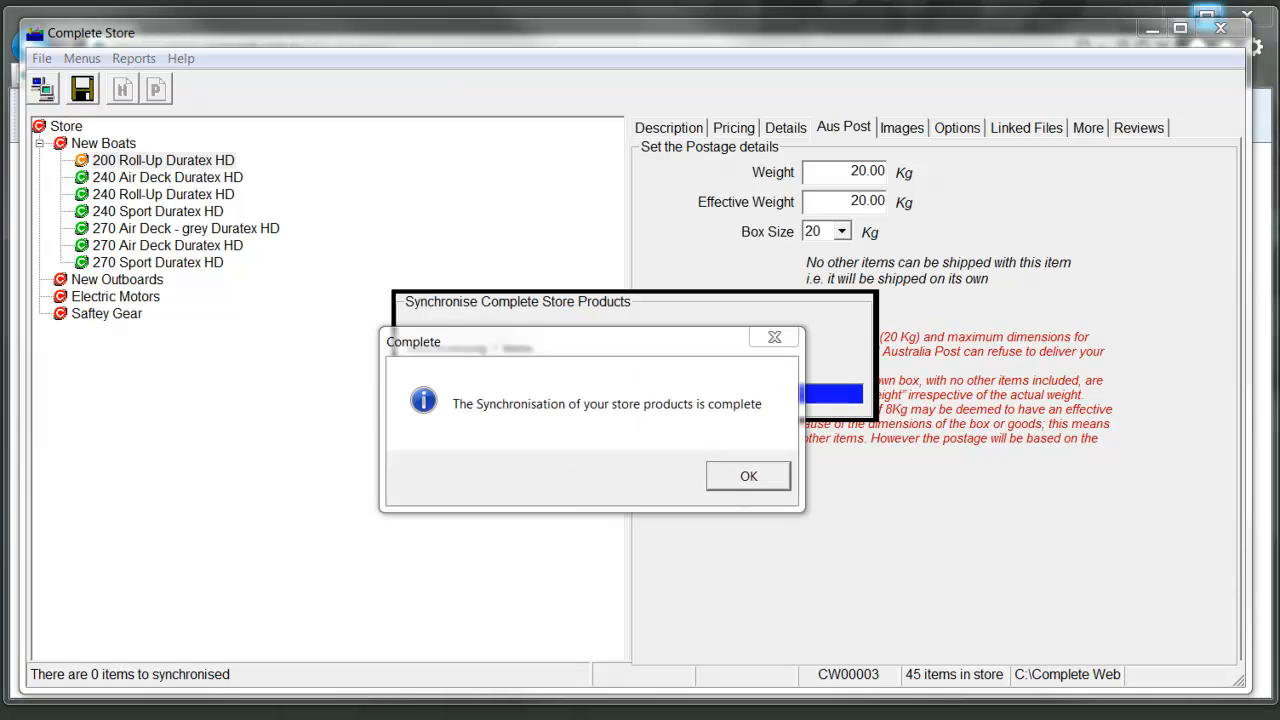
left_click(757, 478)
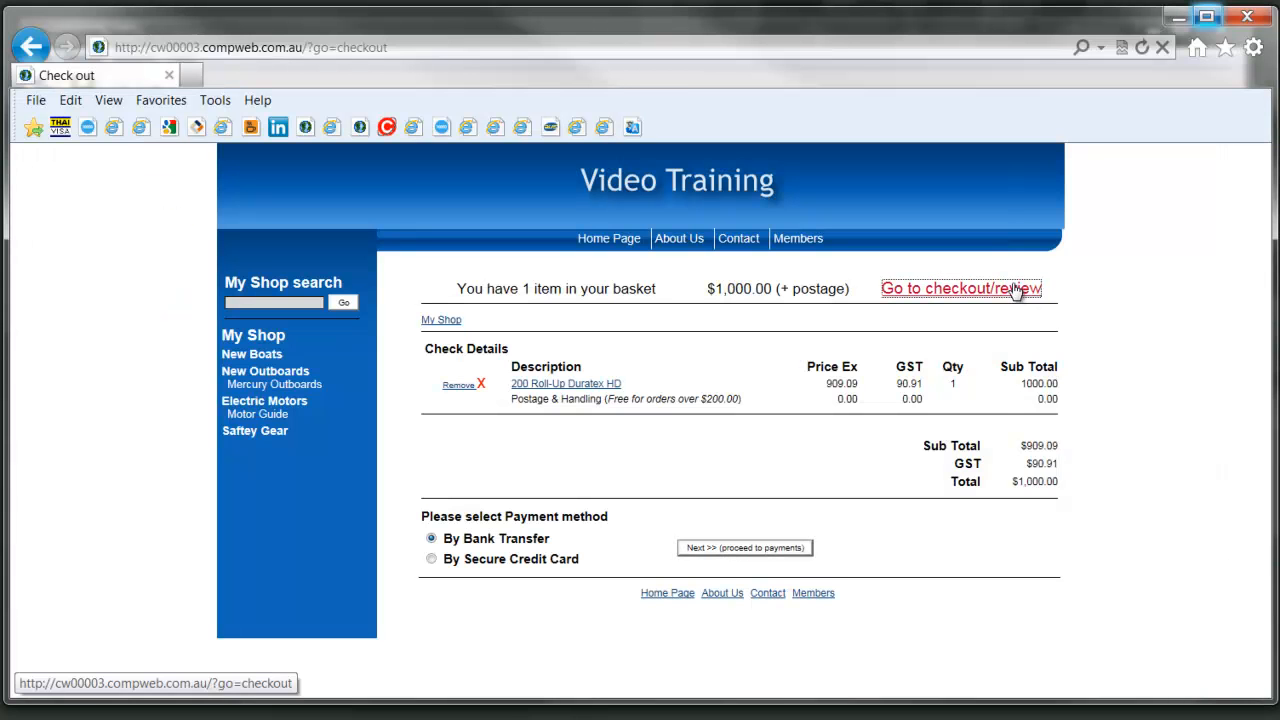
Reload the website's checkout and calculate Regular Parcel postage to Australian postcode 3000
left_click(1012, 289)
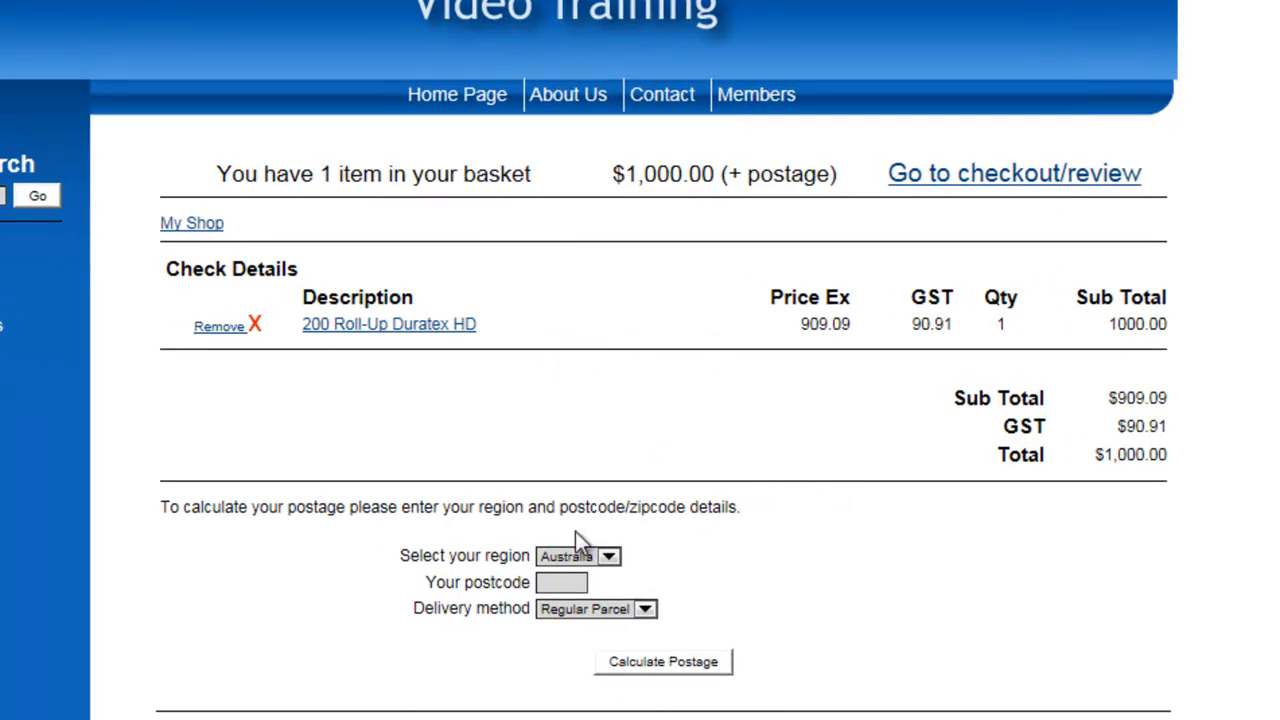
left_click(572, 582)
type("300")
key("Tab")
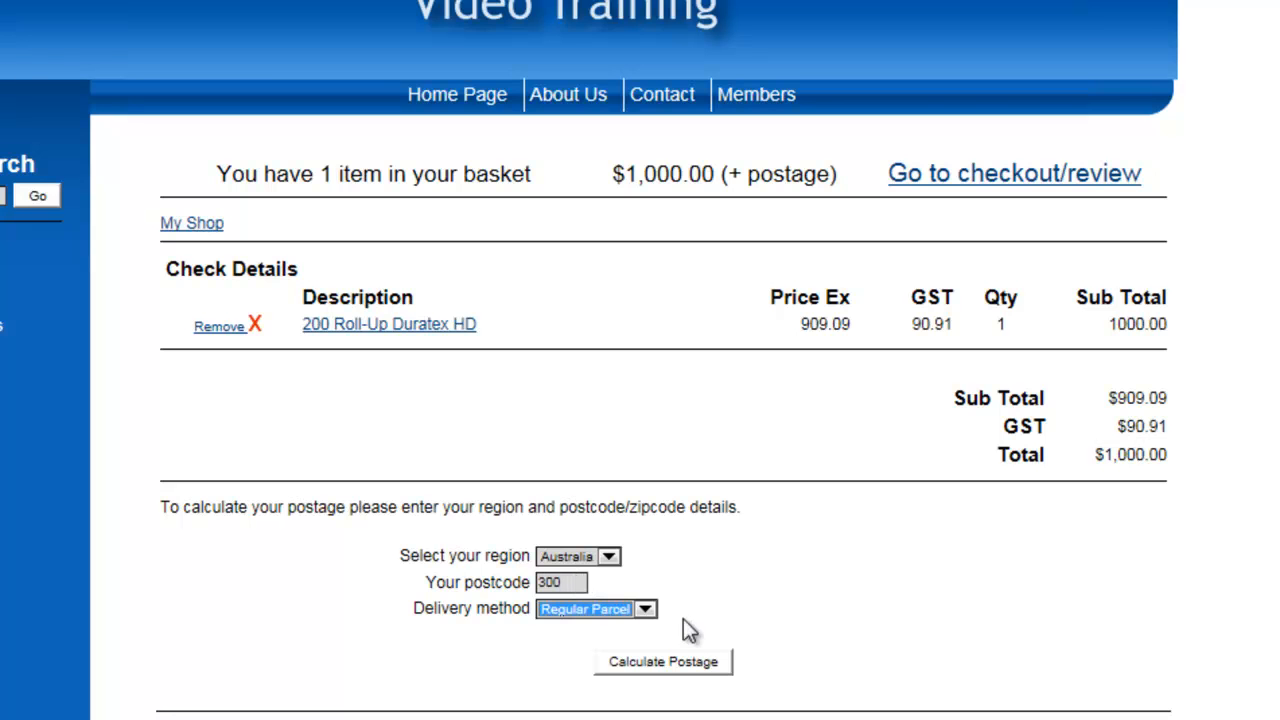
left_click(692, 672)
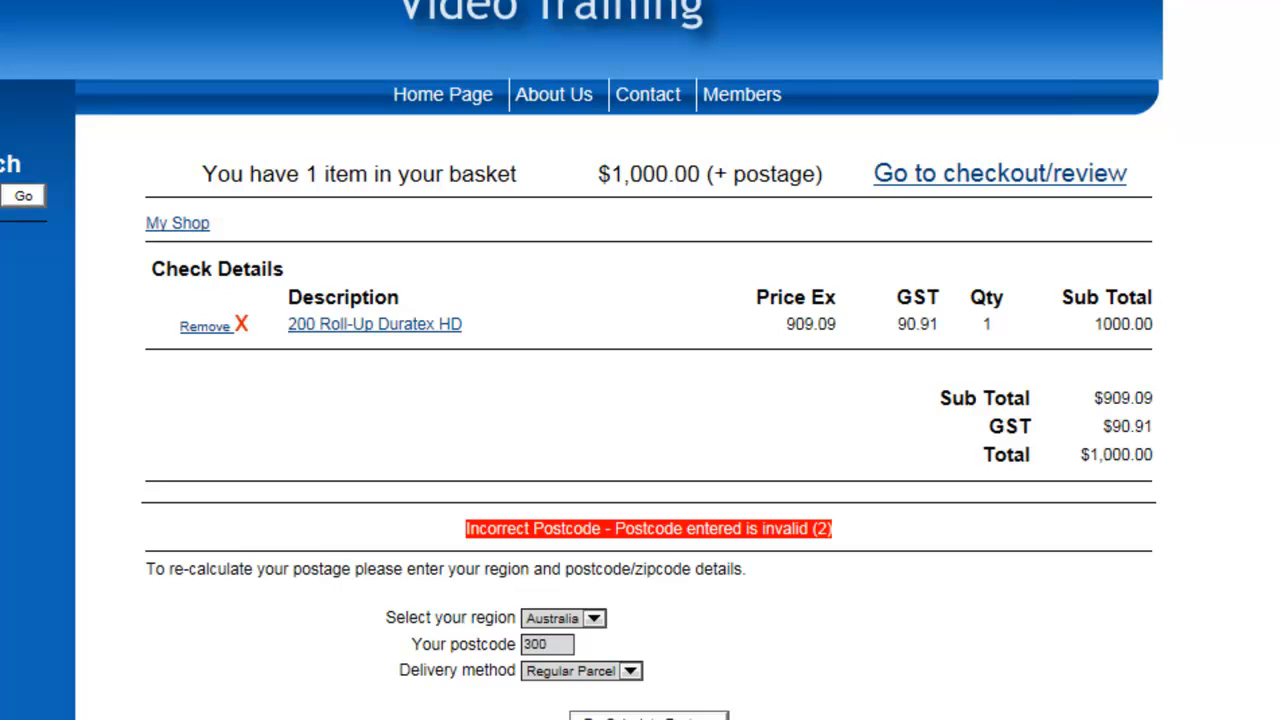
left_click(557, 644)
type("0")
left_click(693, 715)
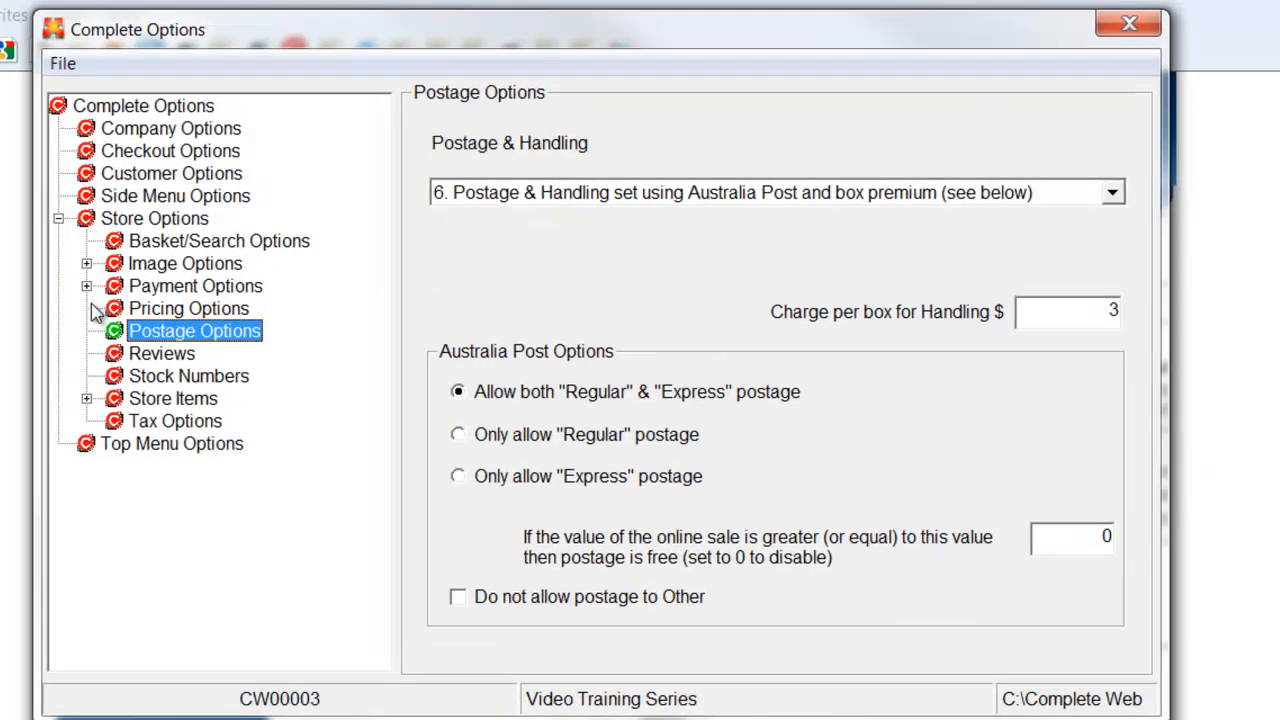
In Complete Options, open Company Options and examine the company postcode used to calculate Australia Post postage
left_click(177, 131)
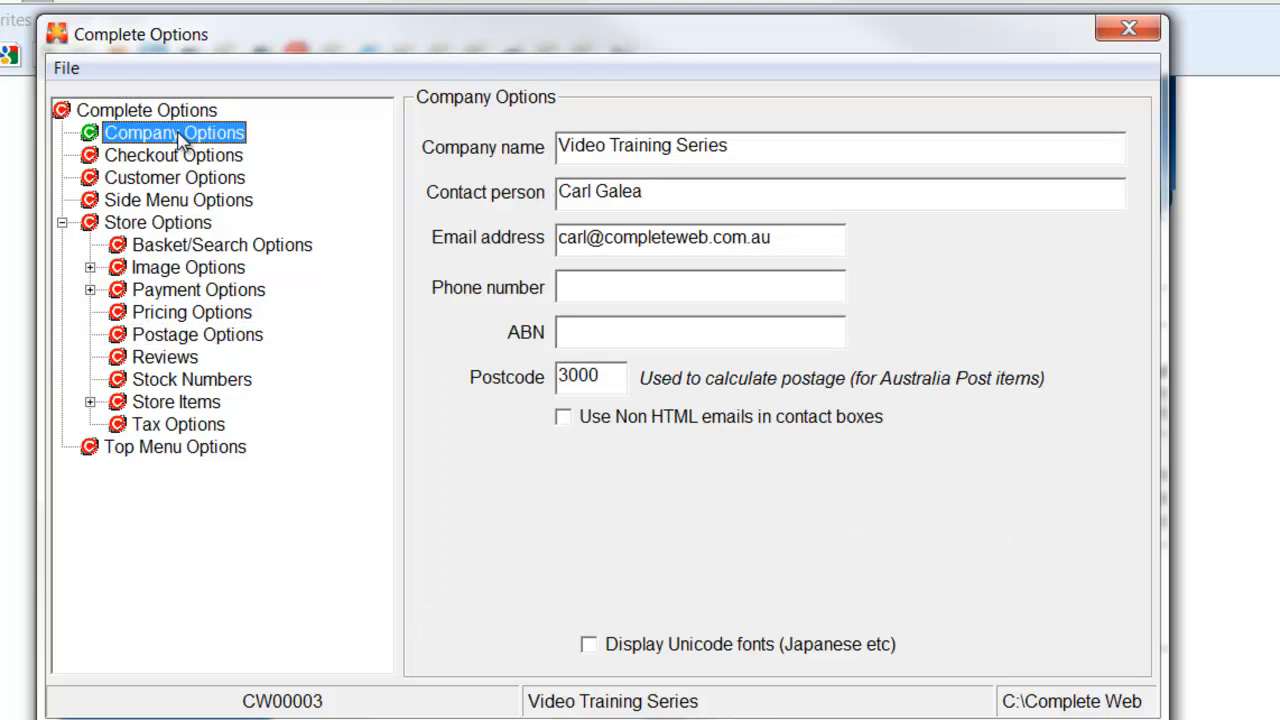
double_click(616, 375)
mouse_move(616, 375)
left_mouse_down()
mouse_move(534, 371)
mouse_move(632, 377)
left_mouse_up()
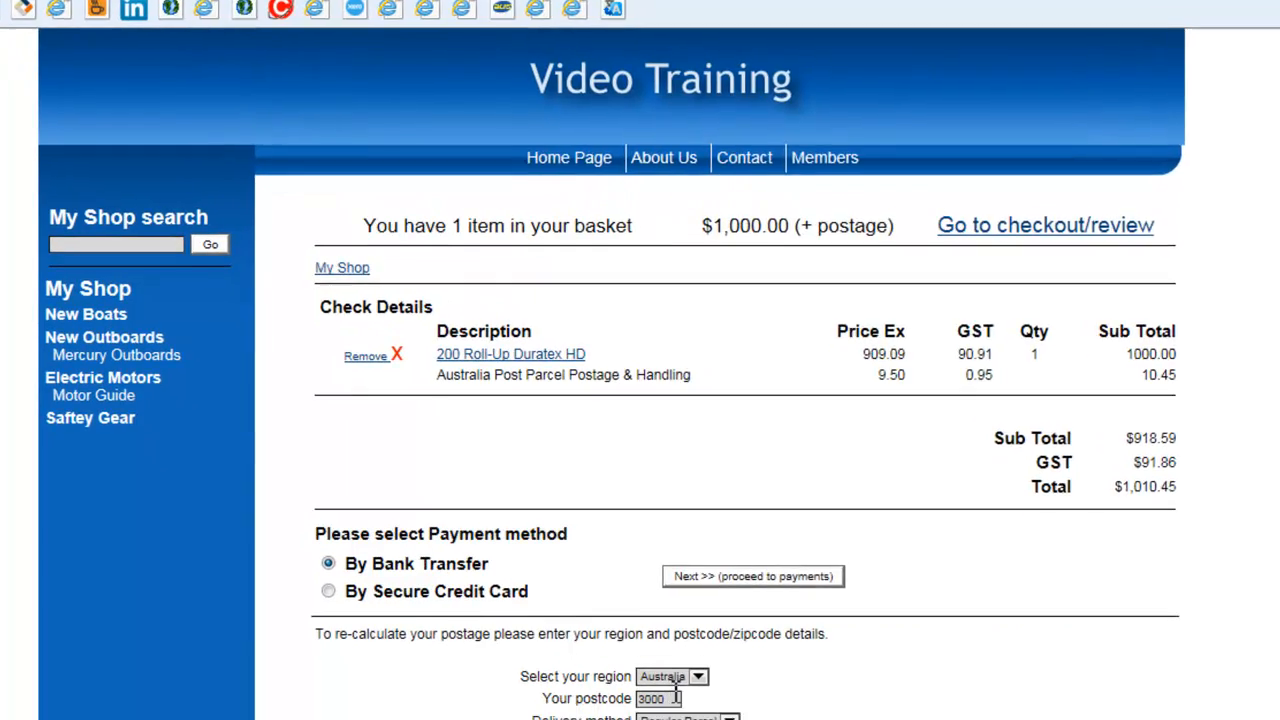
On the website's checkout, recalculate Regular Parcel postage to postcode 4000 and examine the postage and handling charge
type("4000")
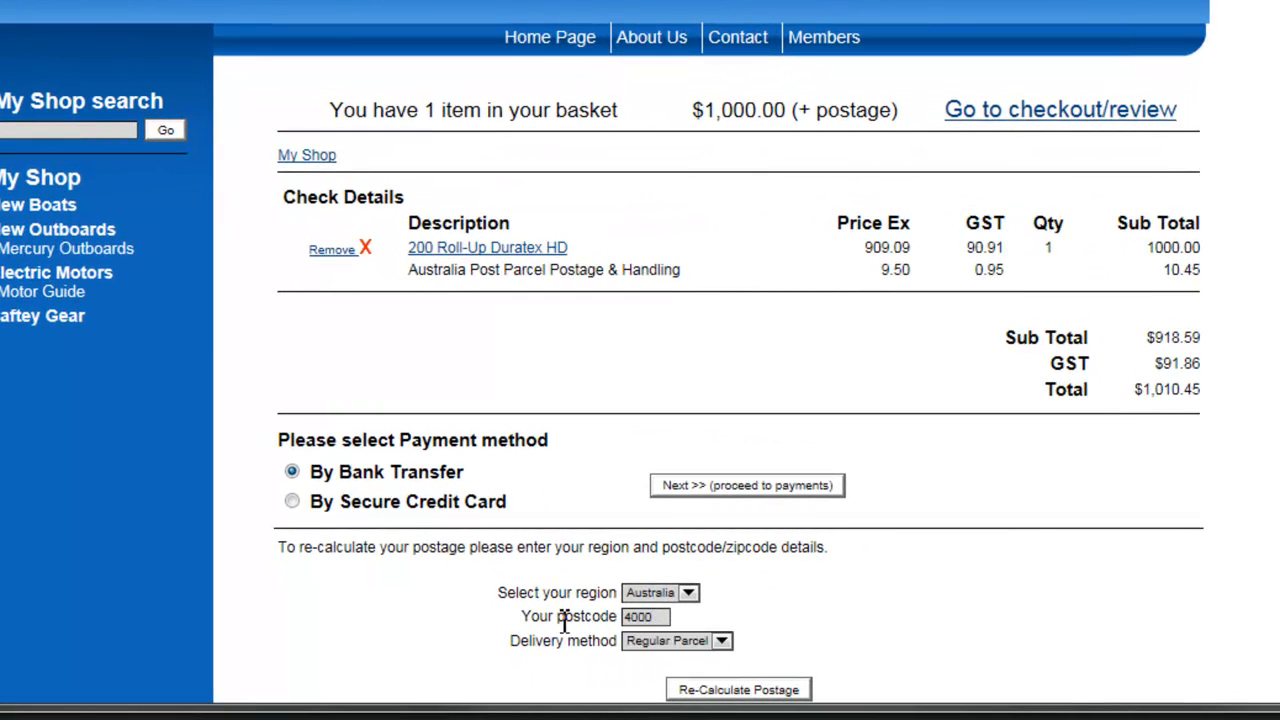
left_click(747, 692)
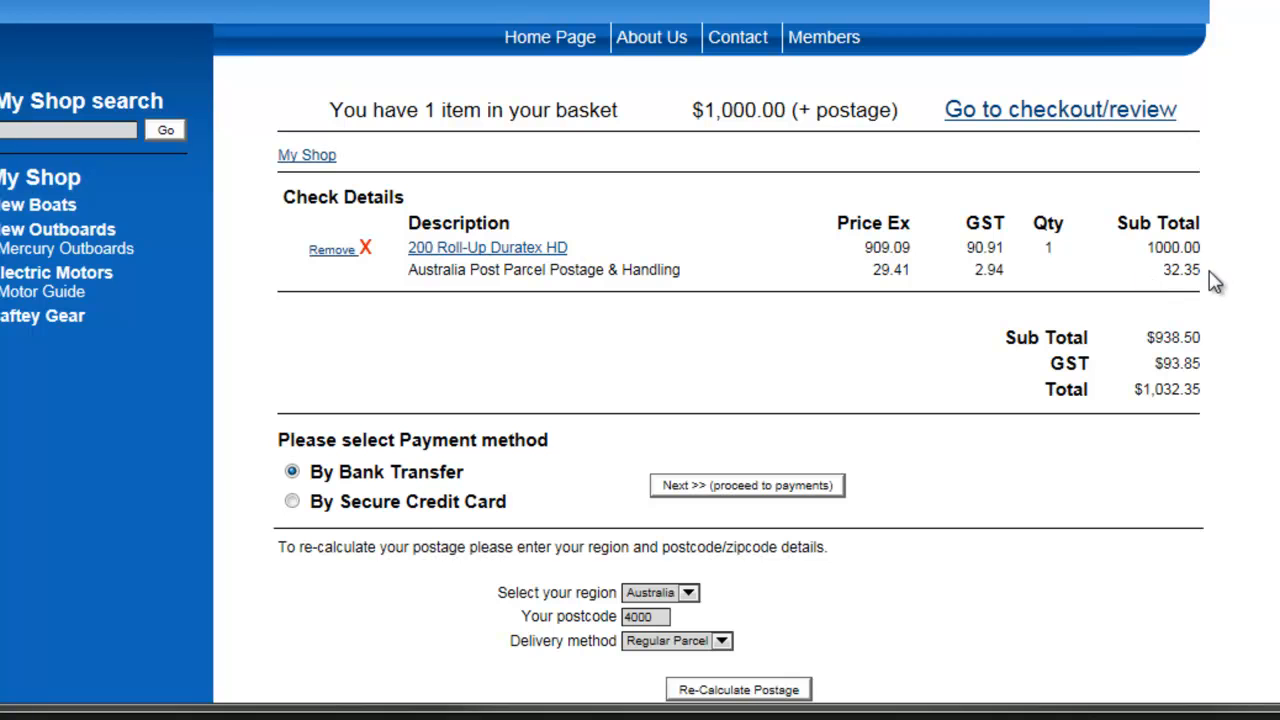
left_click_drag(1213, 282, 857, 277)
left_click(1138, 568)
Switch the delivery method to Express Post and recalculate the postage
left_click(721, 641)
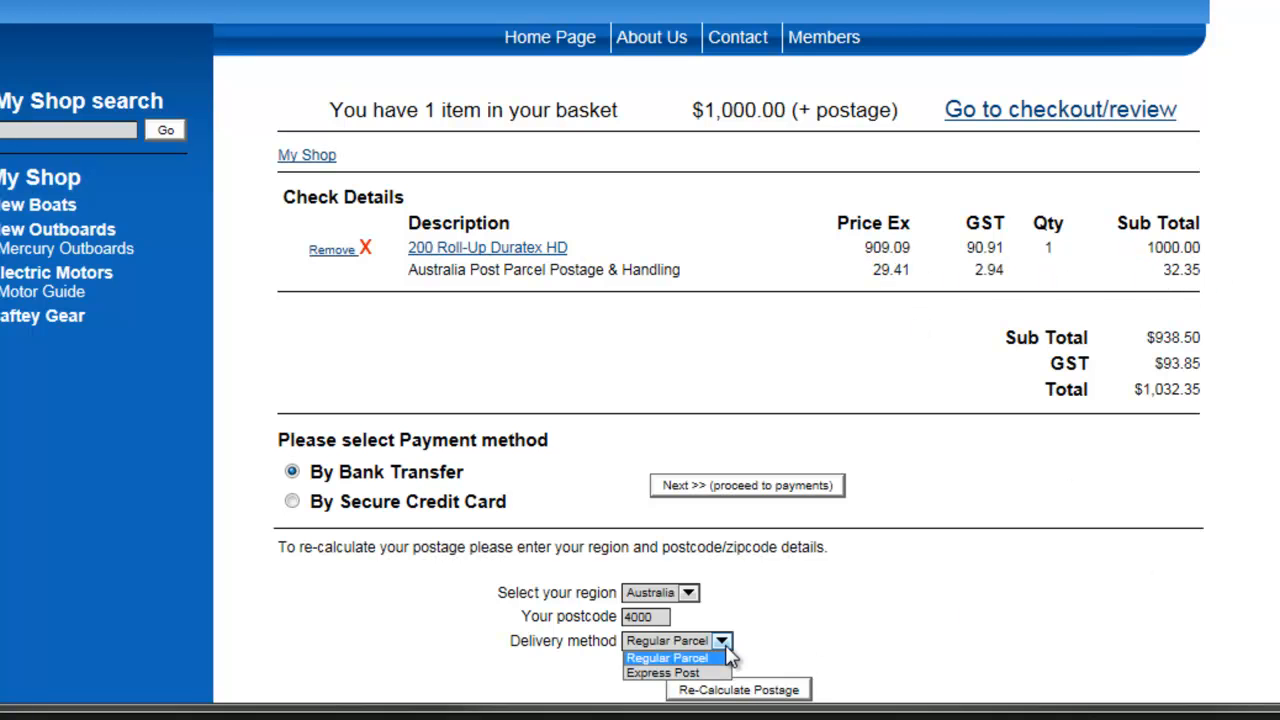
left_click(684, 673)
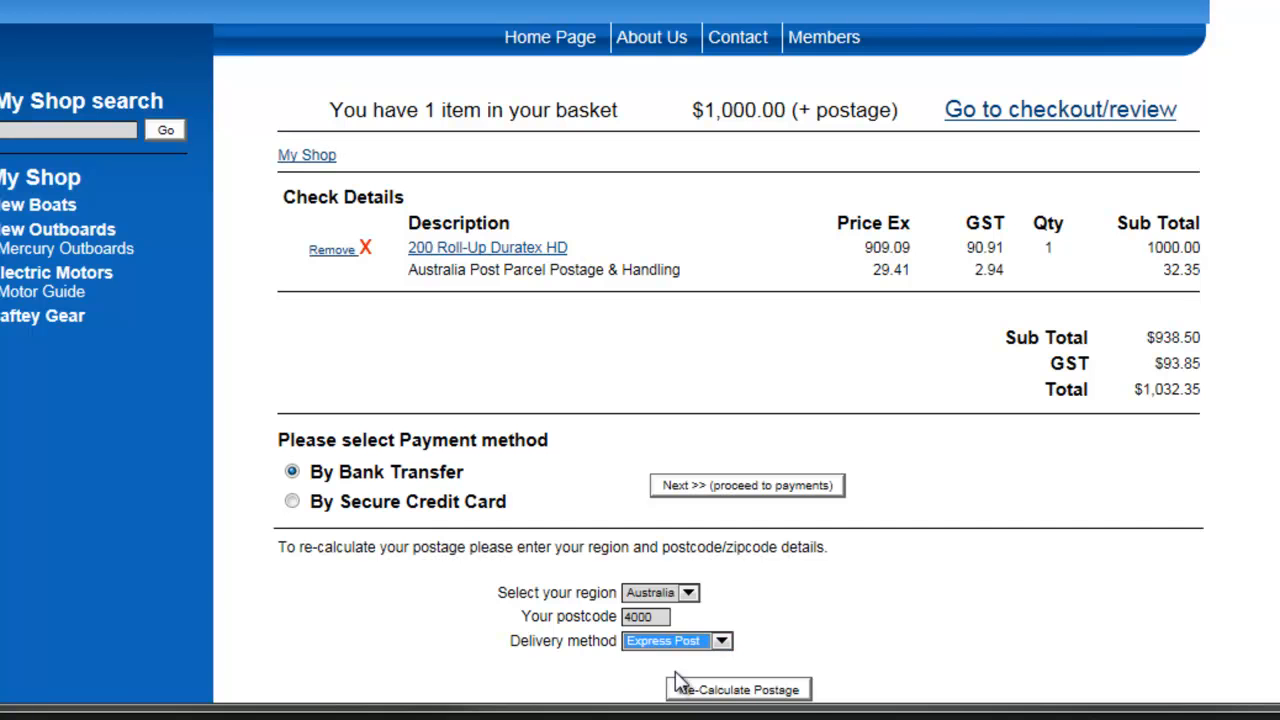
left_click(757, 692)
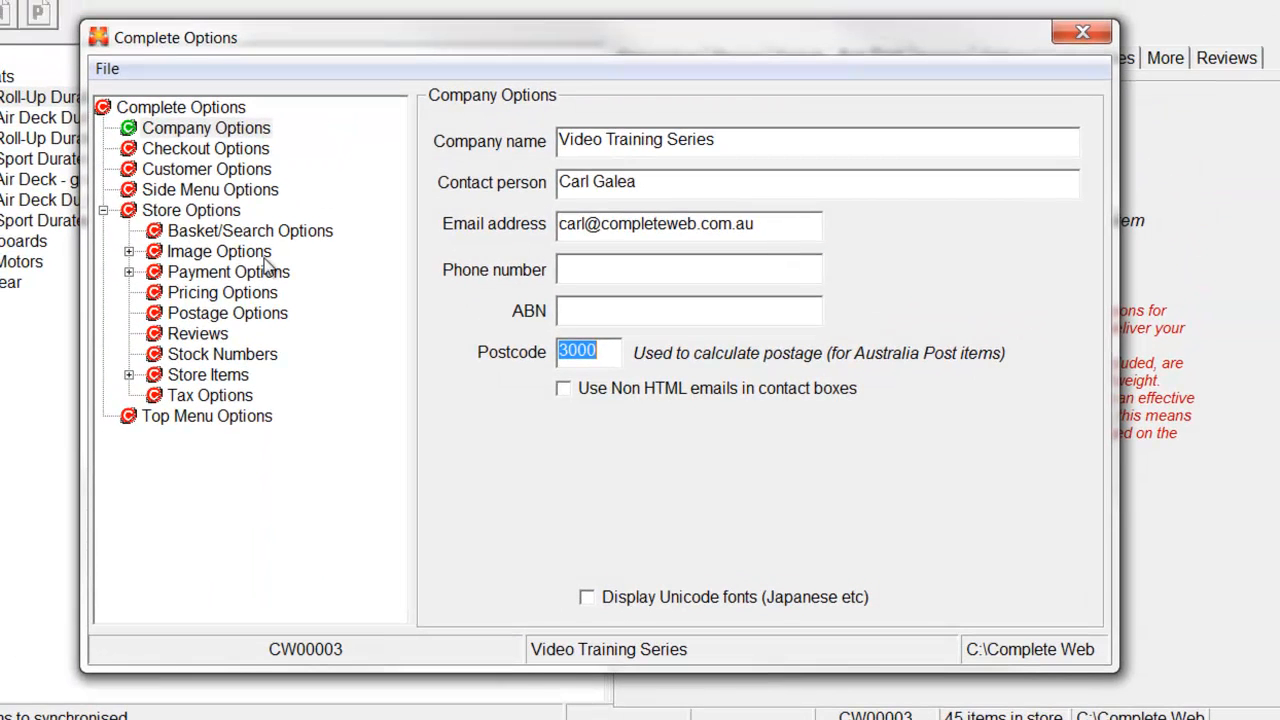
In Complete Options, set the store's postage method to "Postage & Handling set using User Defined Values (Set details in Store)"
left_click(192, 322)
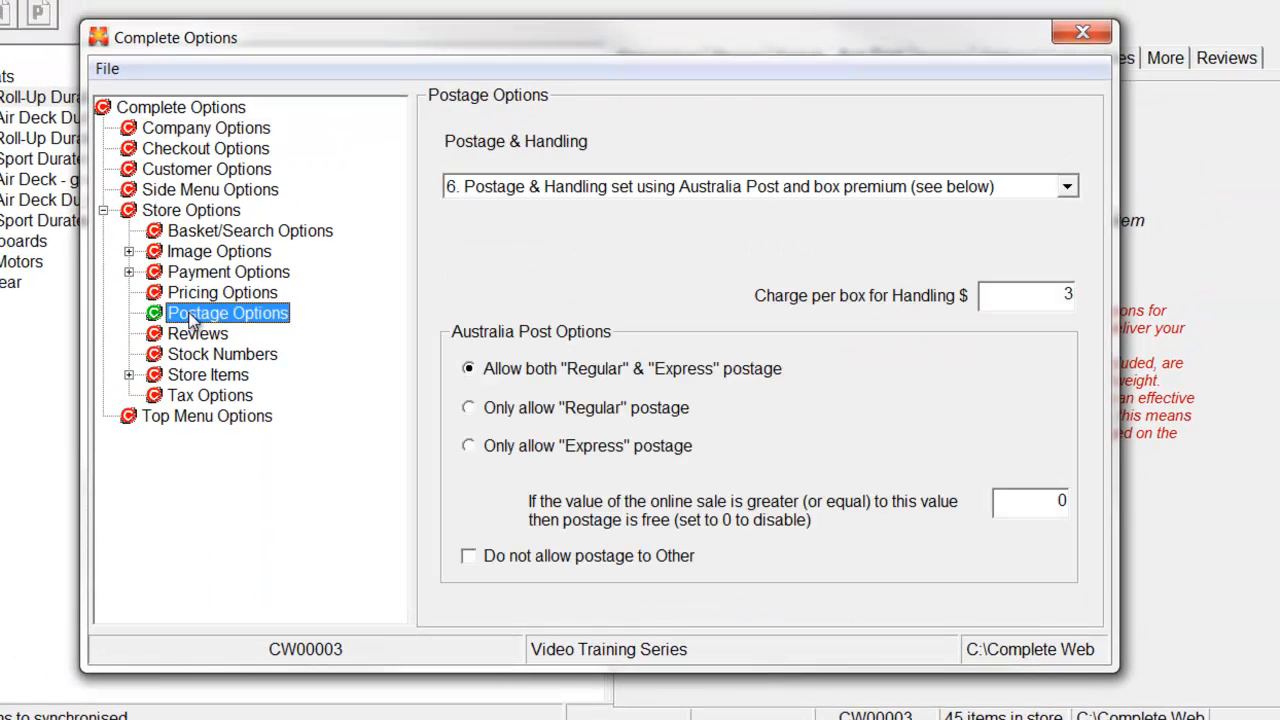
left_click(1067, 186)
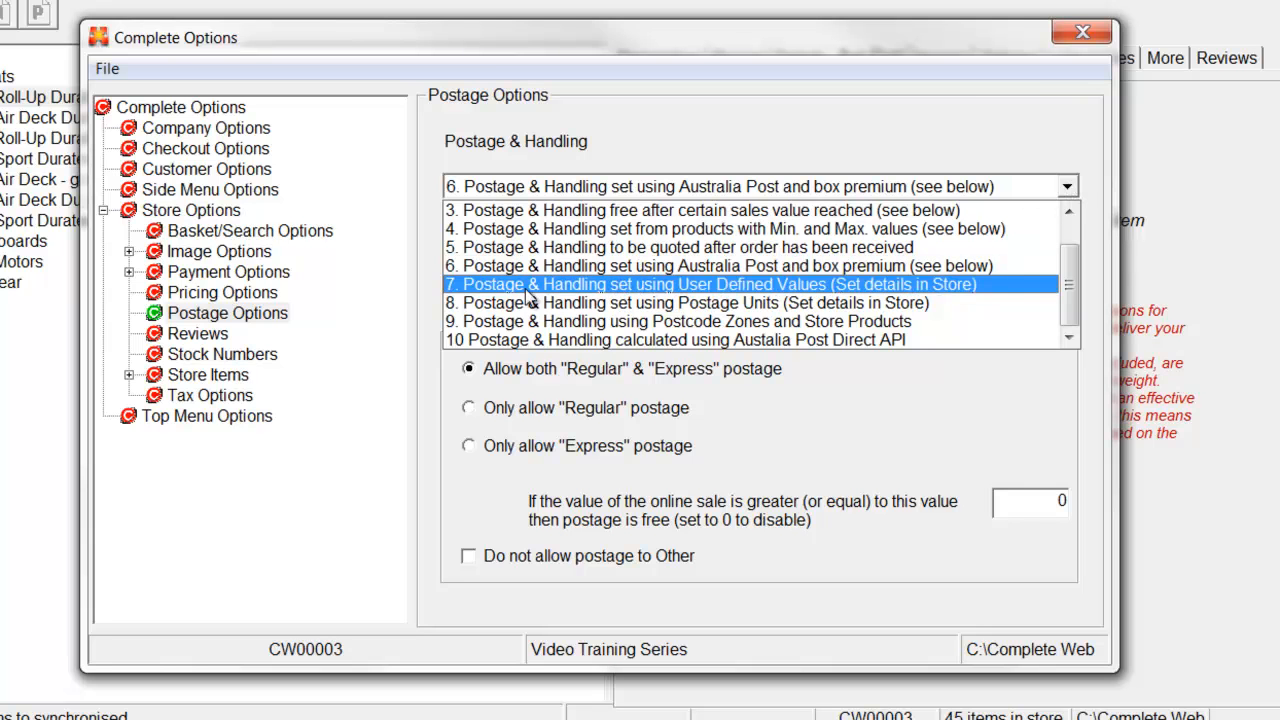
left_click(655, 285)
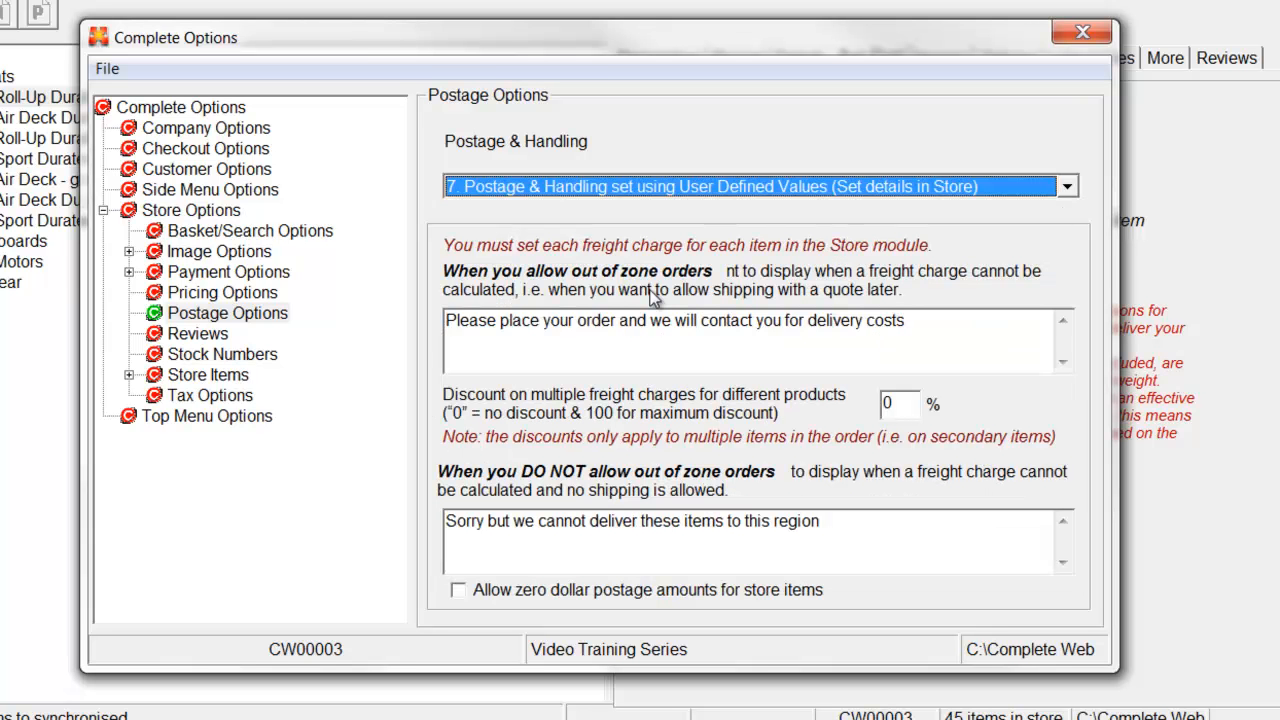